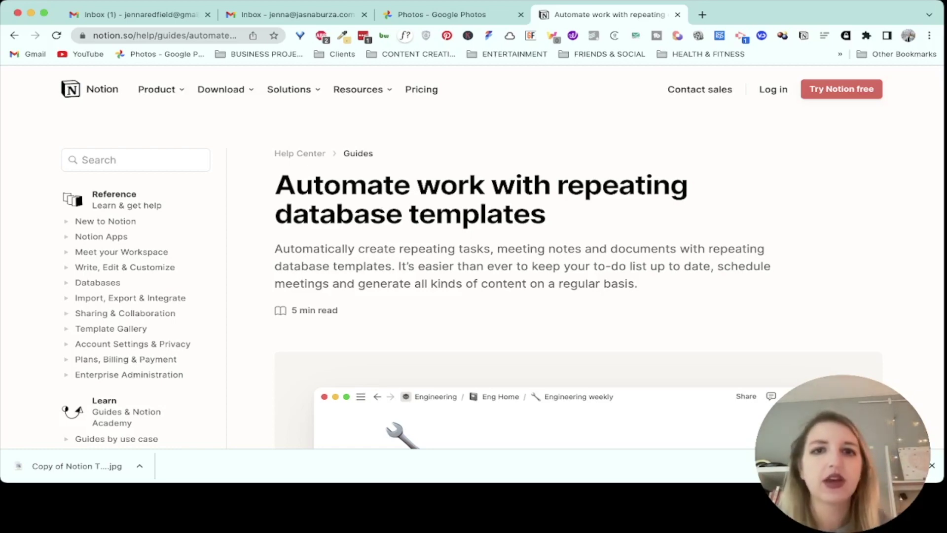
scroll(577, 267, down, 7)
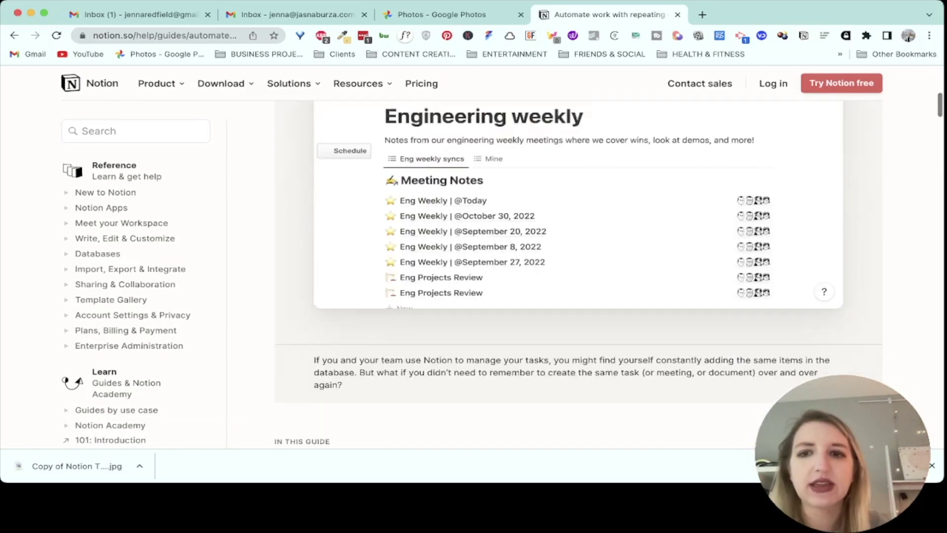
scroll(577, 274, down, 6)
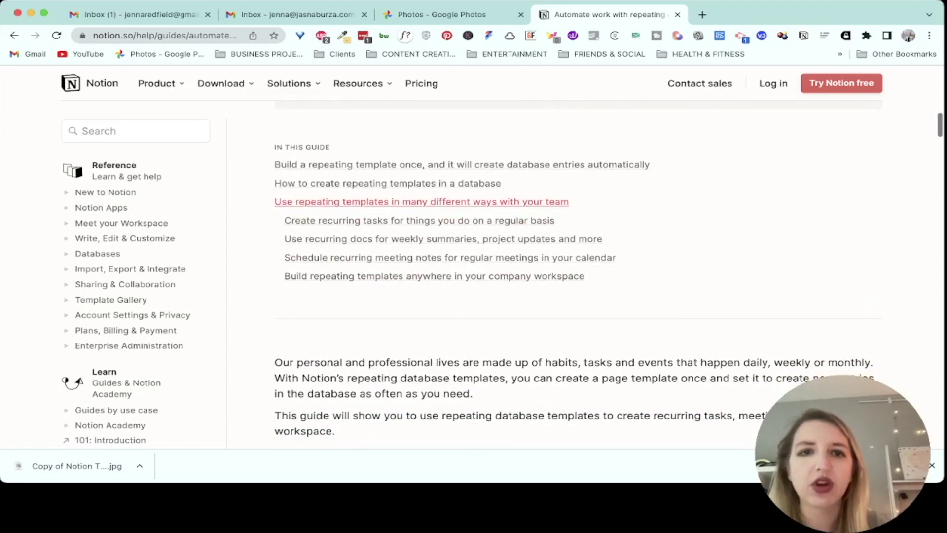
scroll(577, 275, down, 4)
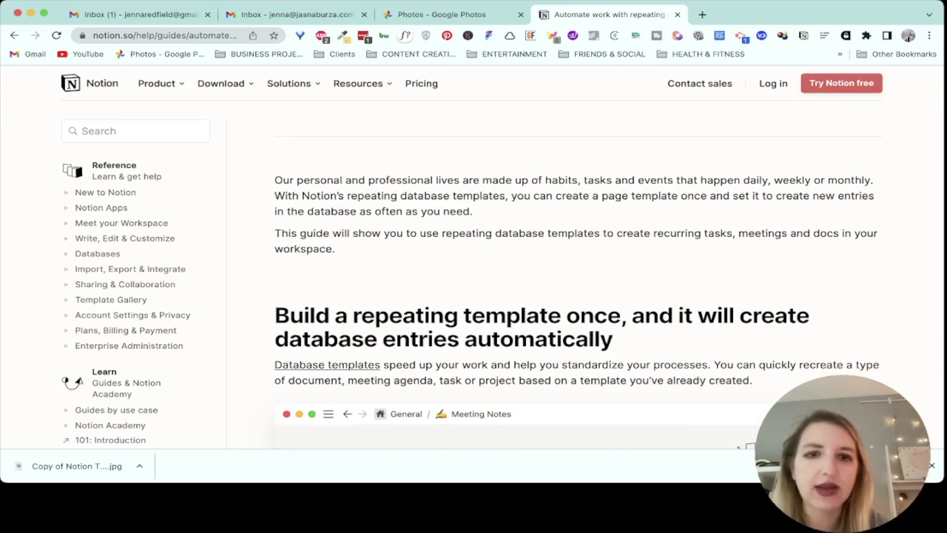
scroll(866, 86, down, 7)
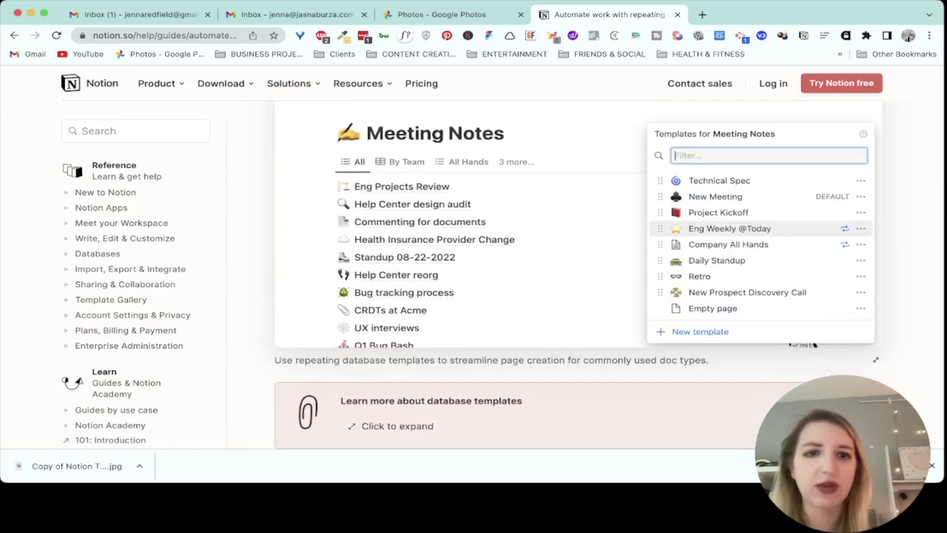
scroll(607, 276, down, 6)
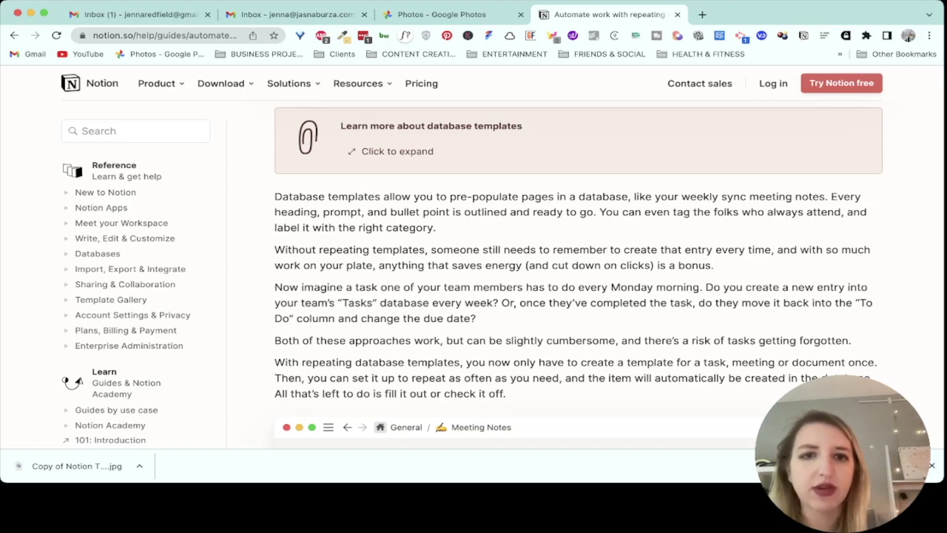
scroll(577, 276, down, 7)
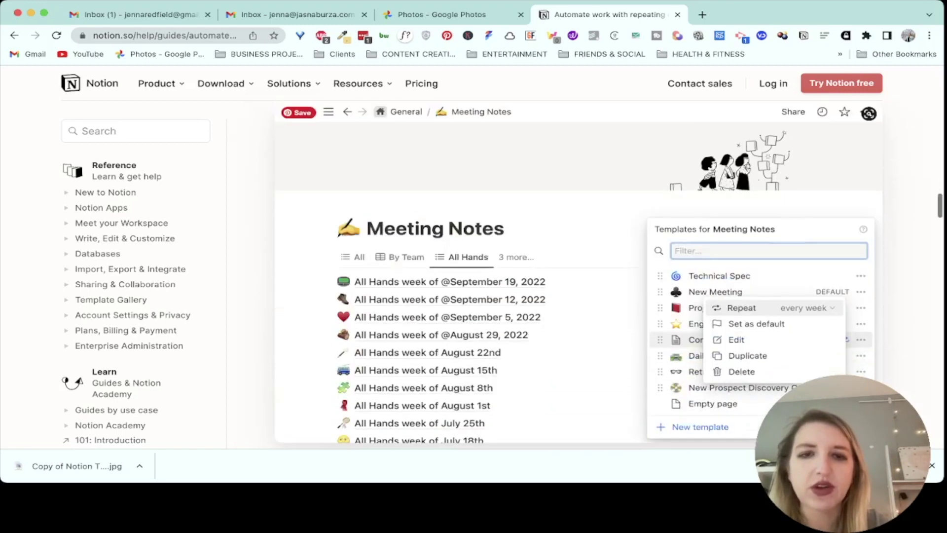
scroll(577, 273, down, 1)
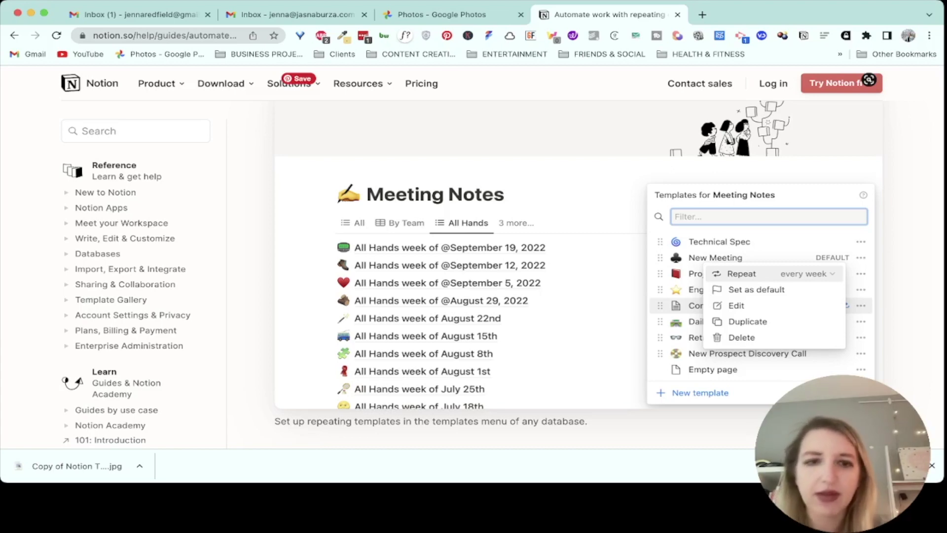
scroll(577, 276, down, 10)
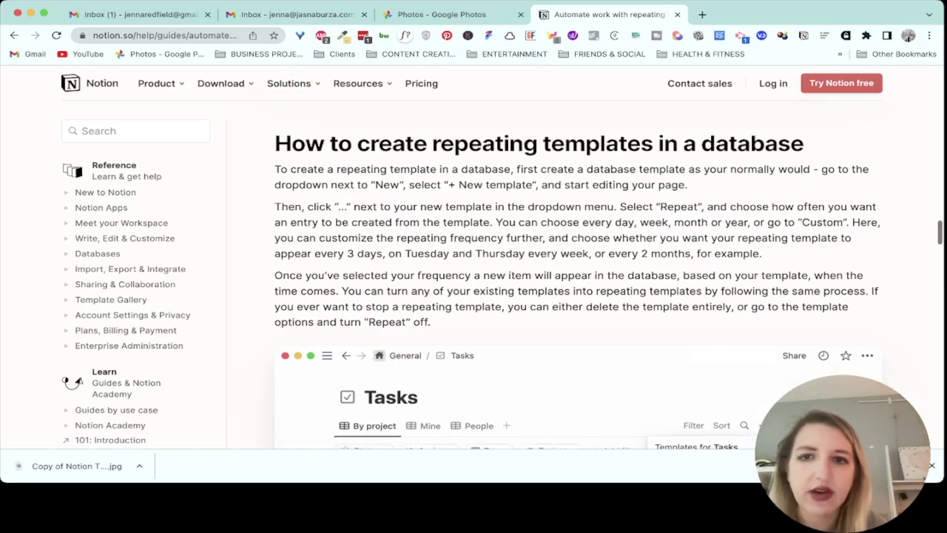
scroll(577, 276, down, 3)
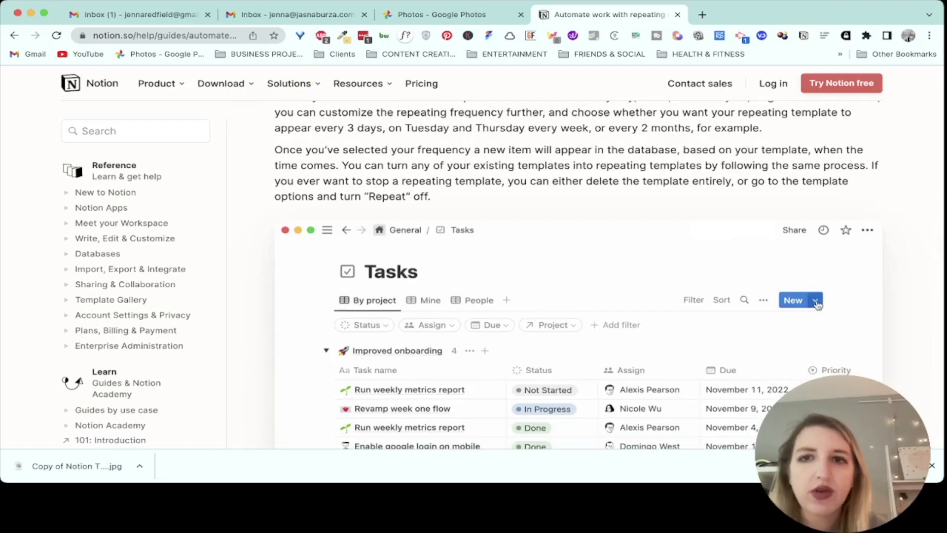
scroll(577, 276, up, 2)
scroll(577, 276, down, 4)
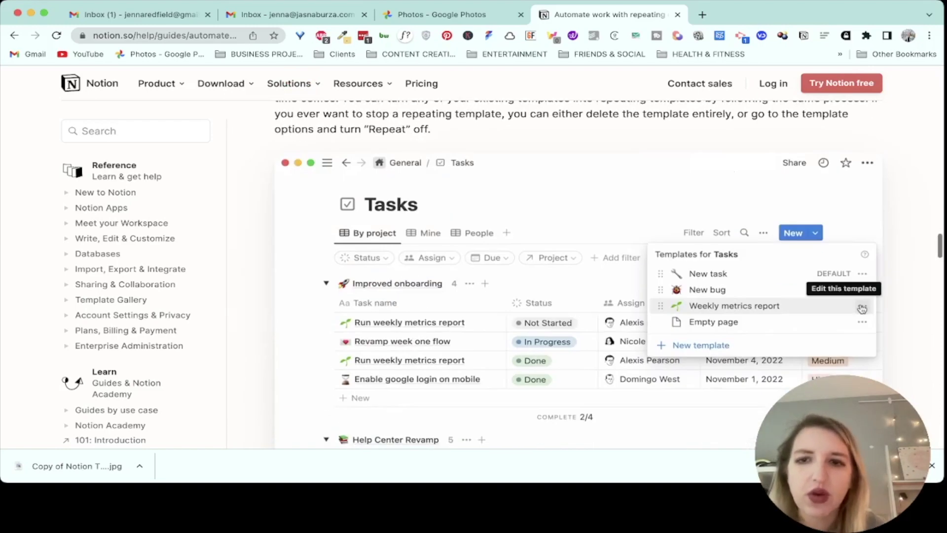
scroll(577, 276, down, 6)
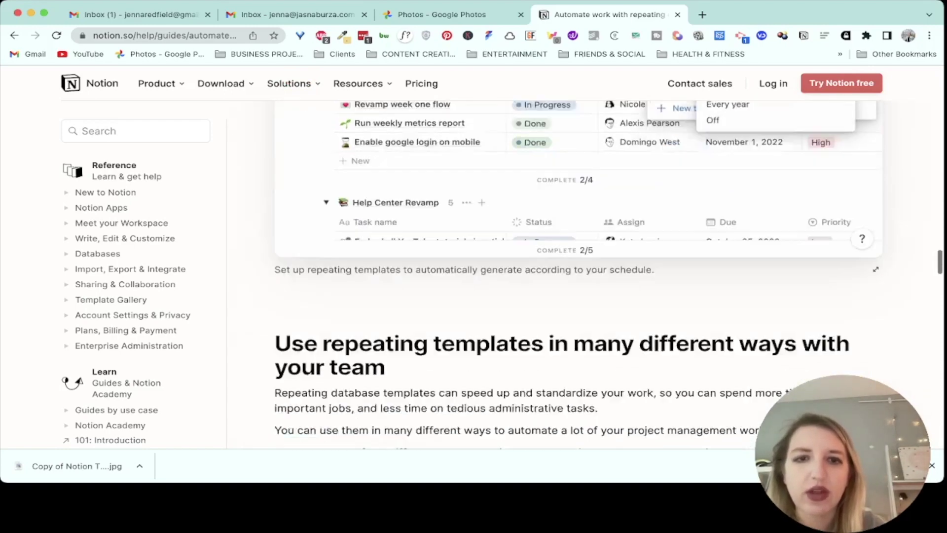
scroll(577, 276, down, 12)
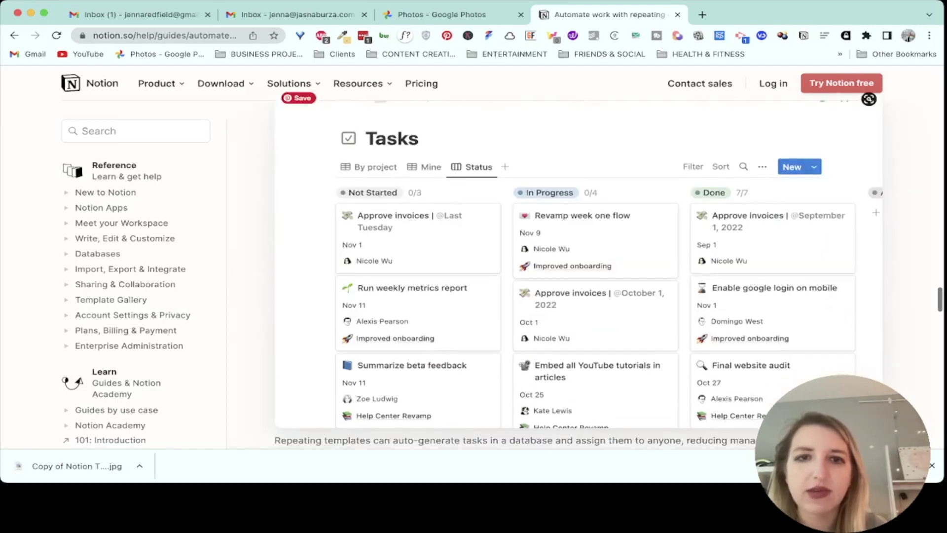
scroll(577, 276, up, 3)
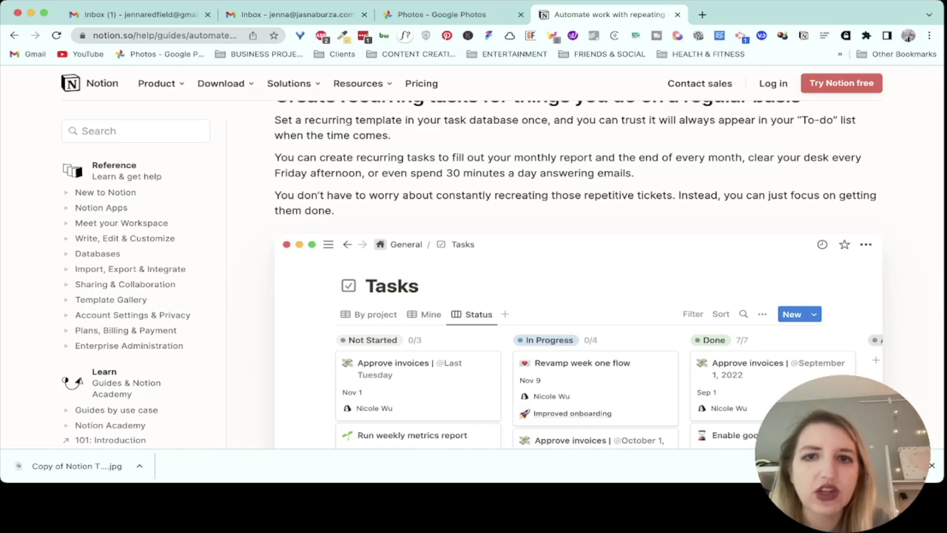
scroll(577, 276, up, 2)
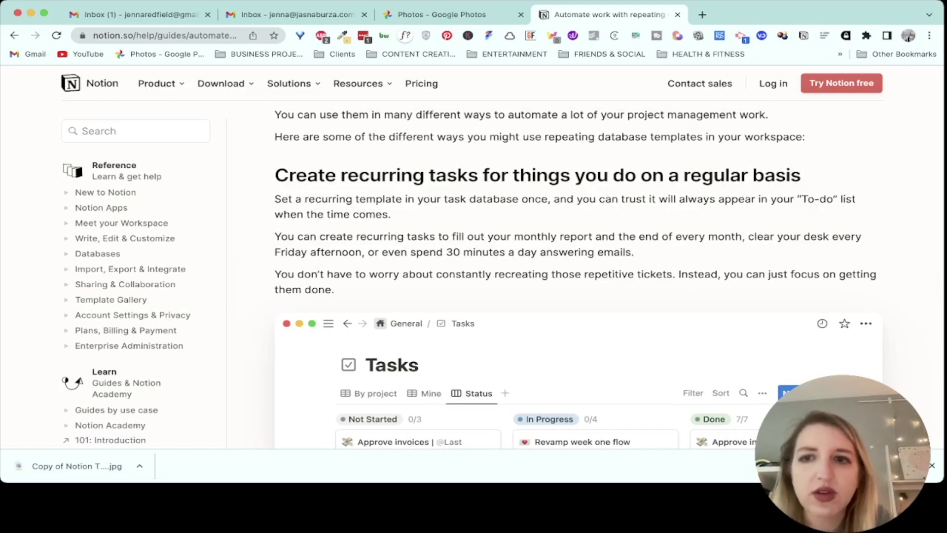
scroll(577, 276, down, 3)
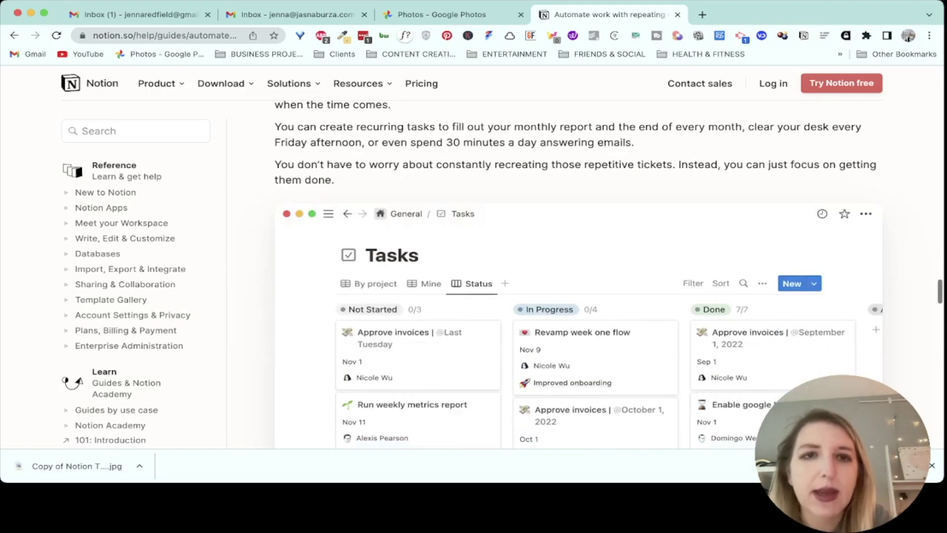
scroll(577, 276, down, 3)
scroll(866, 85, down, 1)
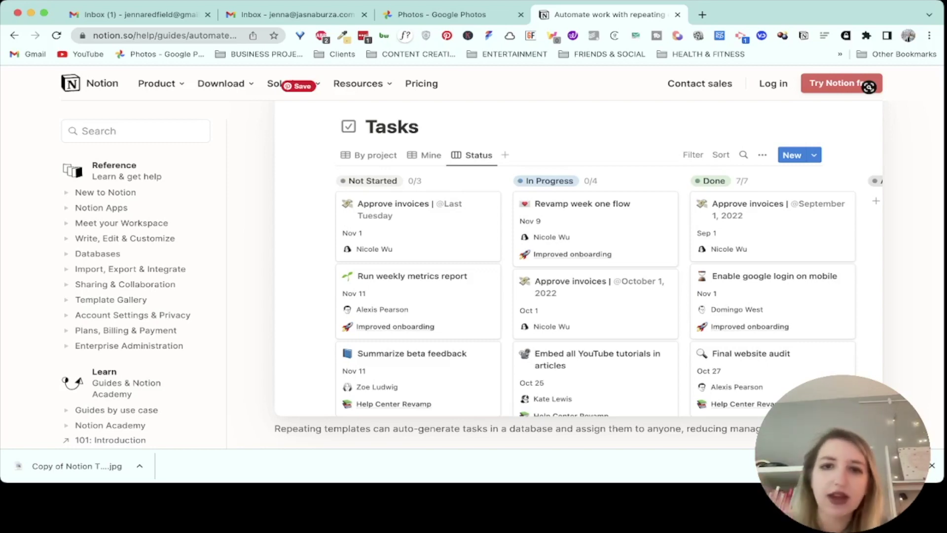
scroll(866, 316, down, 10)
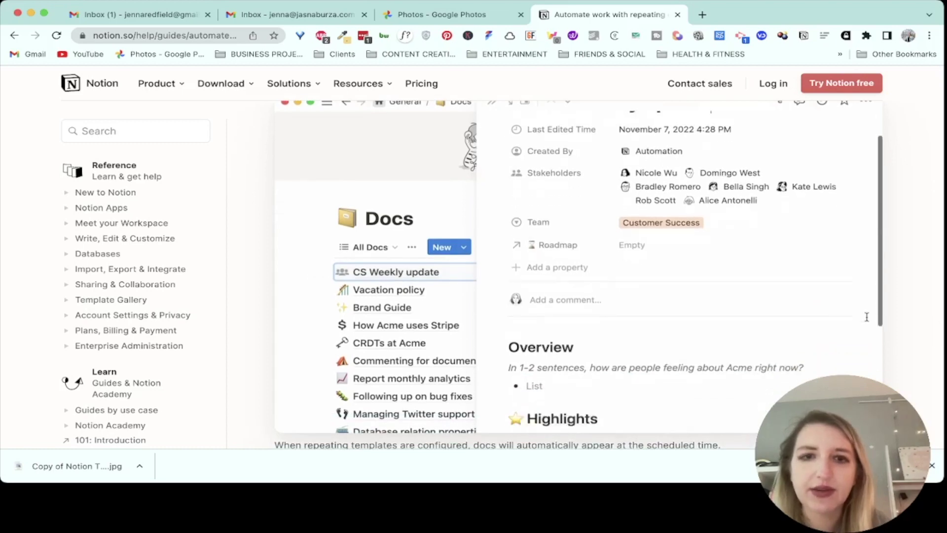
scroll(866, 317, down, 2)
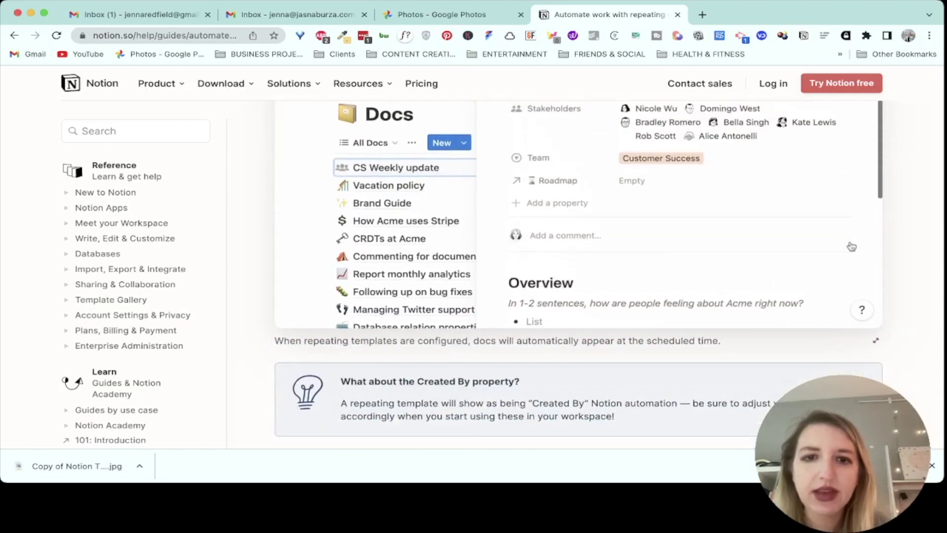
scroll(849, 245, down, 6)
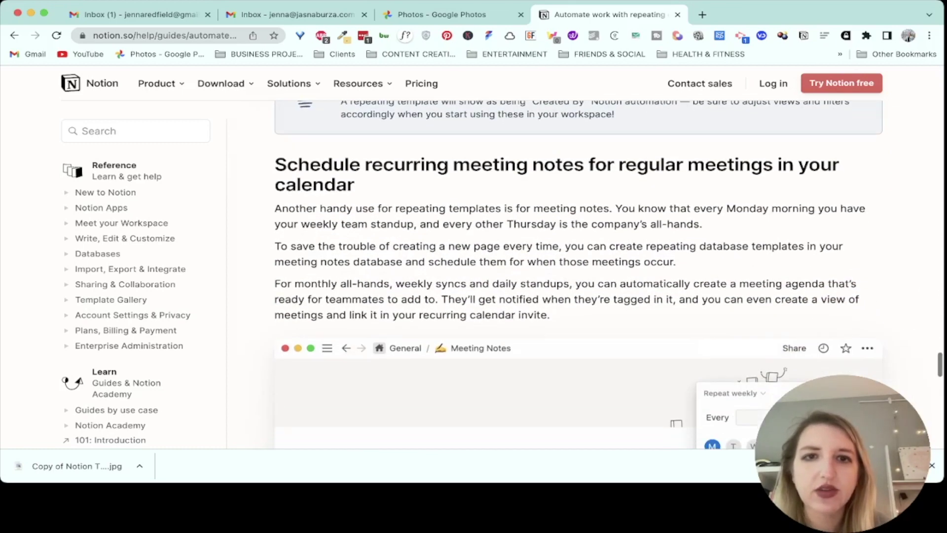
scroll(792, 283, down, 4)
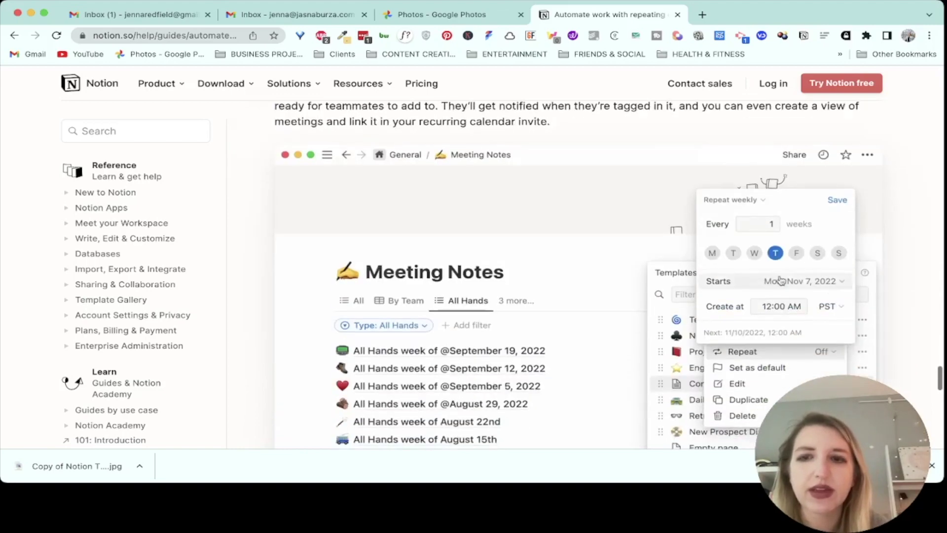
scroll(791, 283, down, 8)
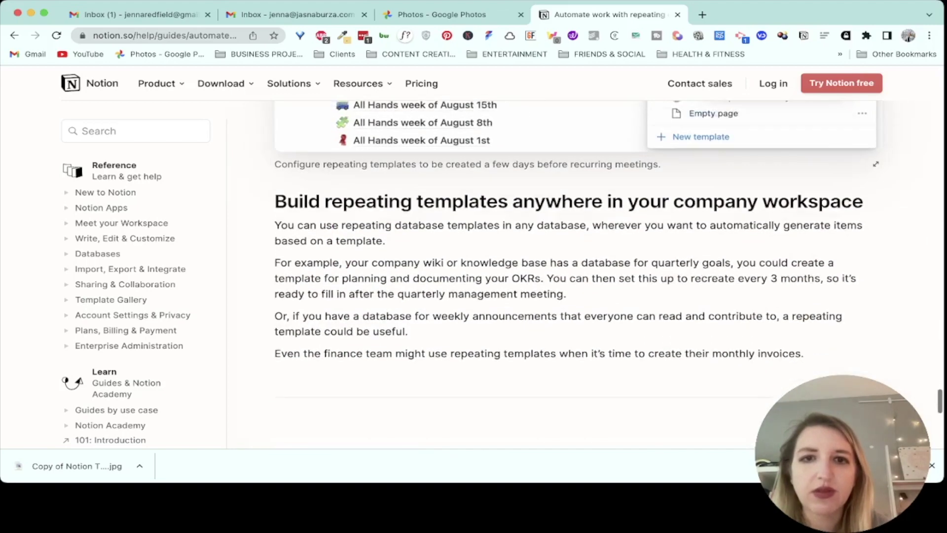
scroll(577, 276, up, 15)
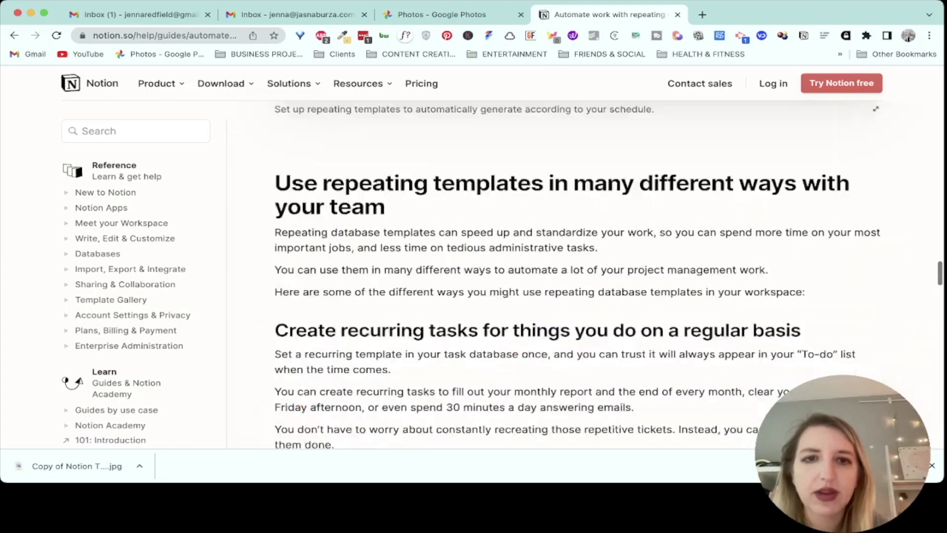
scroll(577, 276, down, 9)
scroll(577, 276, up, 2)
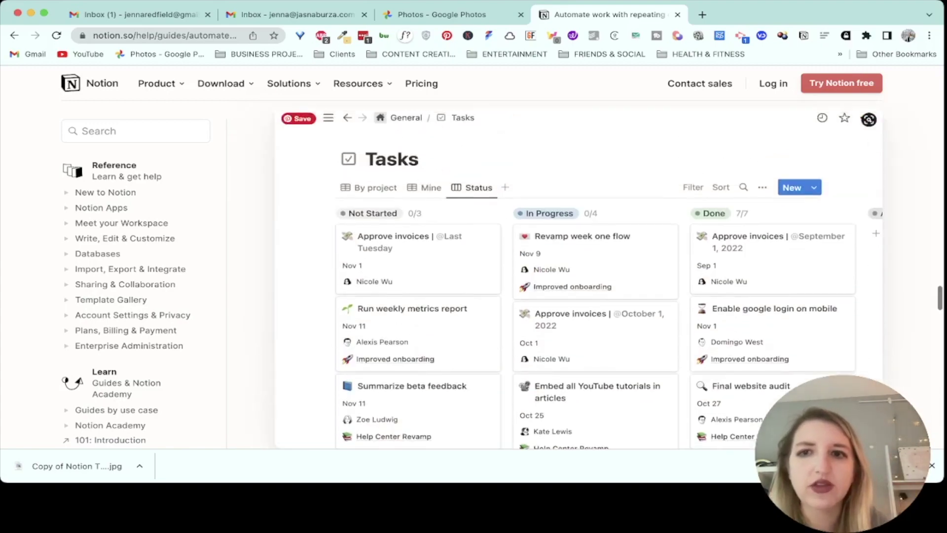
scroll(577, 276, up, 6)
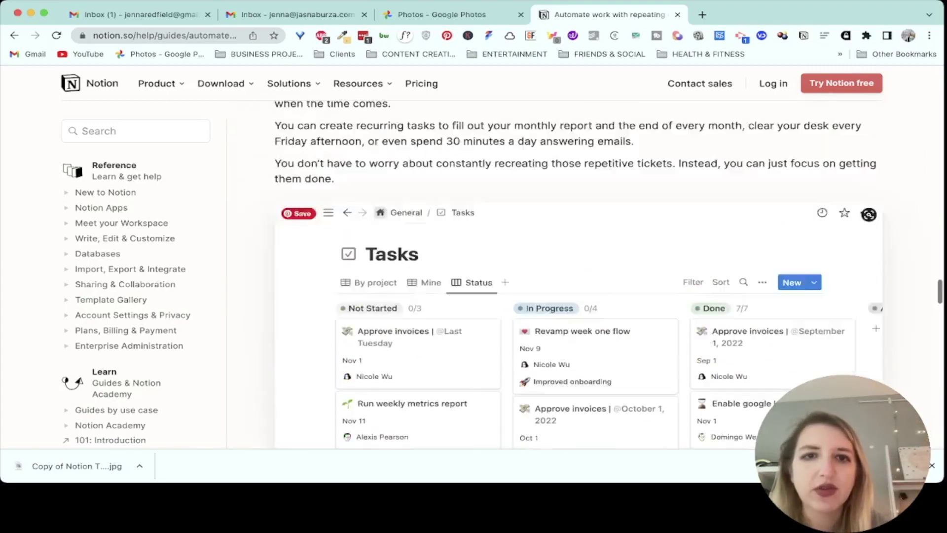
drag(289, 233, 391, 273)
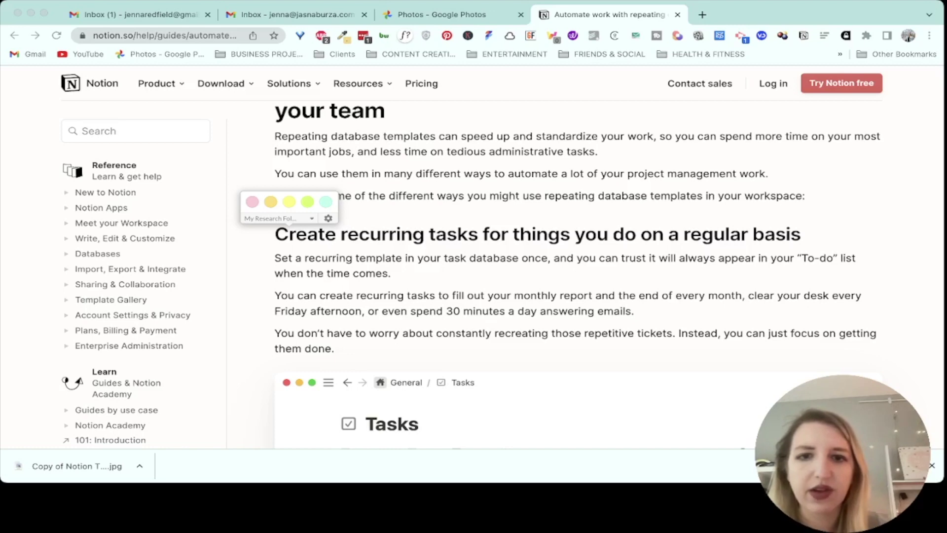
key(super+Tab)
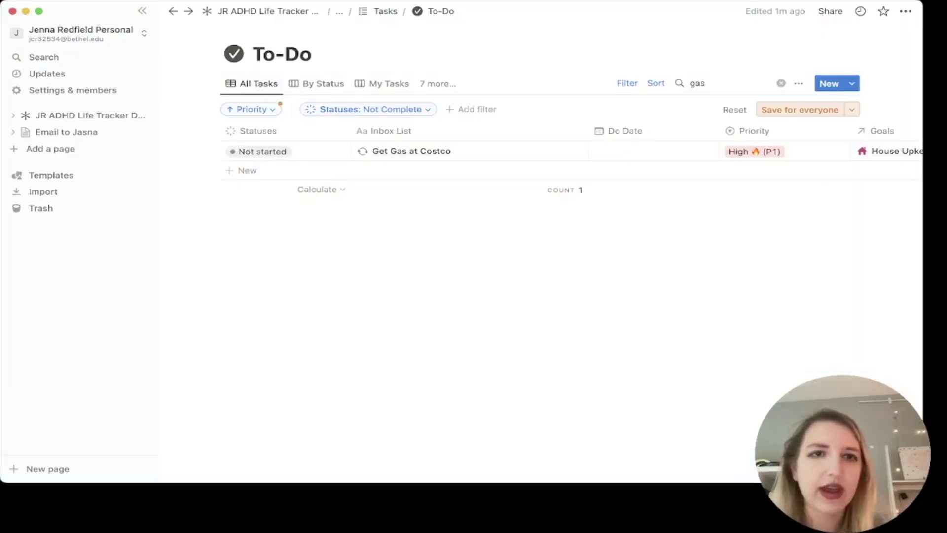
On the life tracker command center, collapse Content Calendar and open the Weekly Recurring To Do List.
click(268, 11)
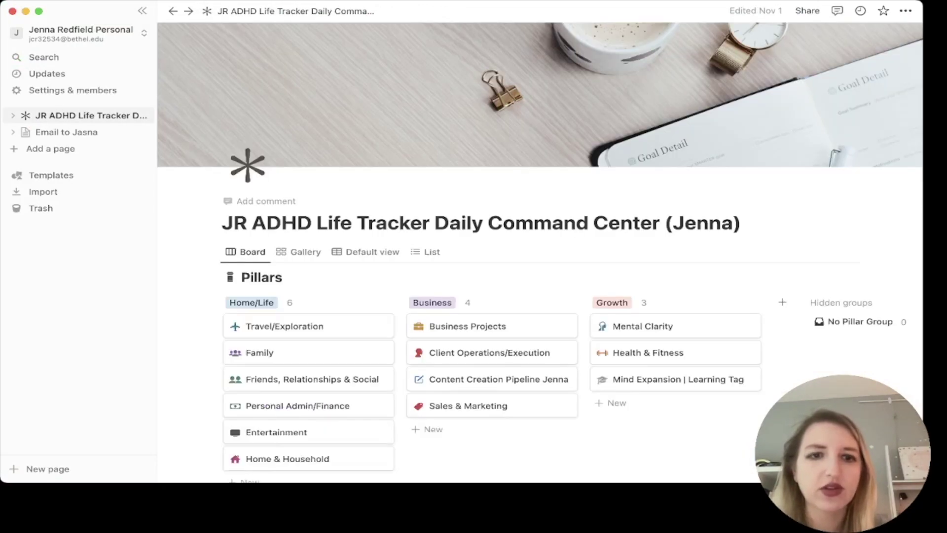
scroll(538, 247, down, 15)
scroll(540, 251, down, 13)
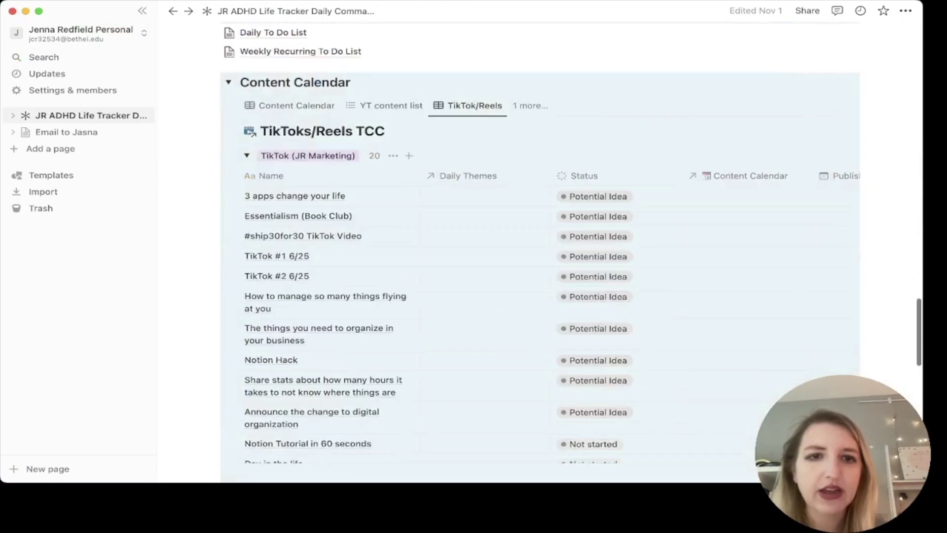
scroll(540, 252, up, 7)
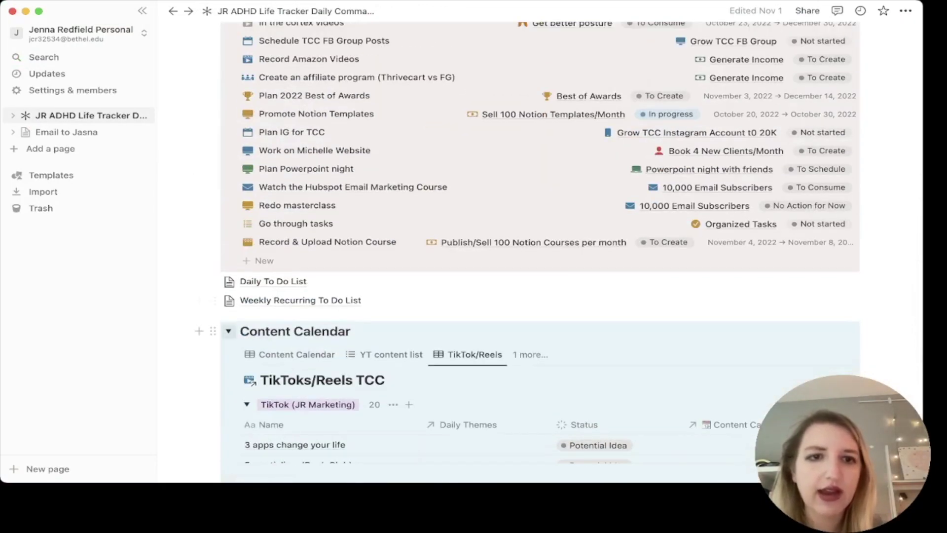
click(228, 331)
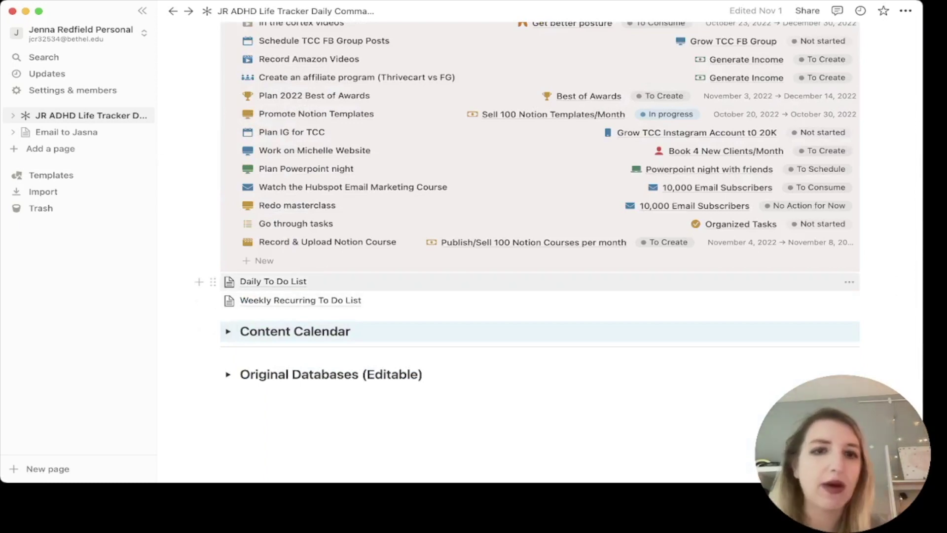
click(300, 300)
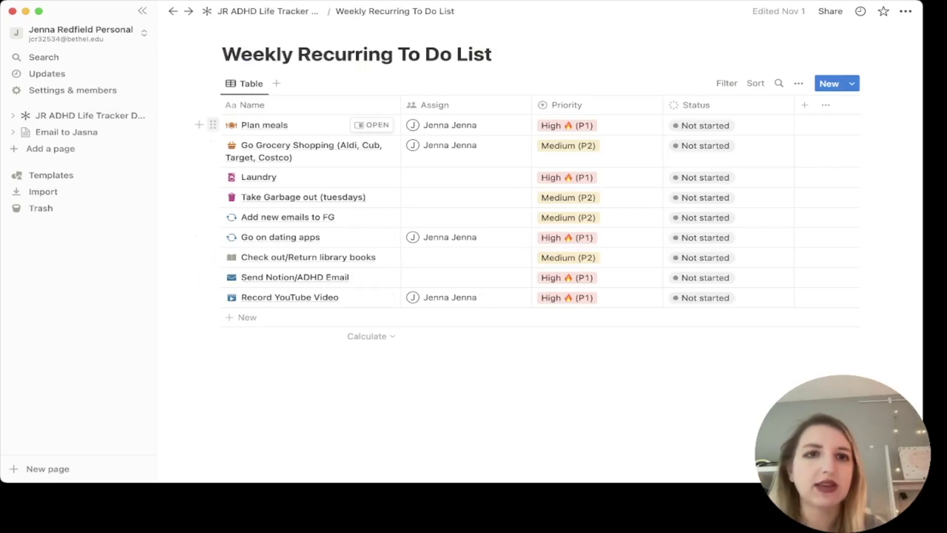
click(212, 124)
Move all nine Weekly Recurring tasks into the To-Do database.
key(Escape)
key(super+a)
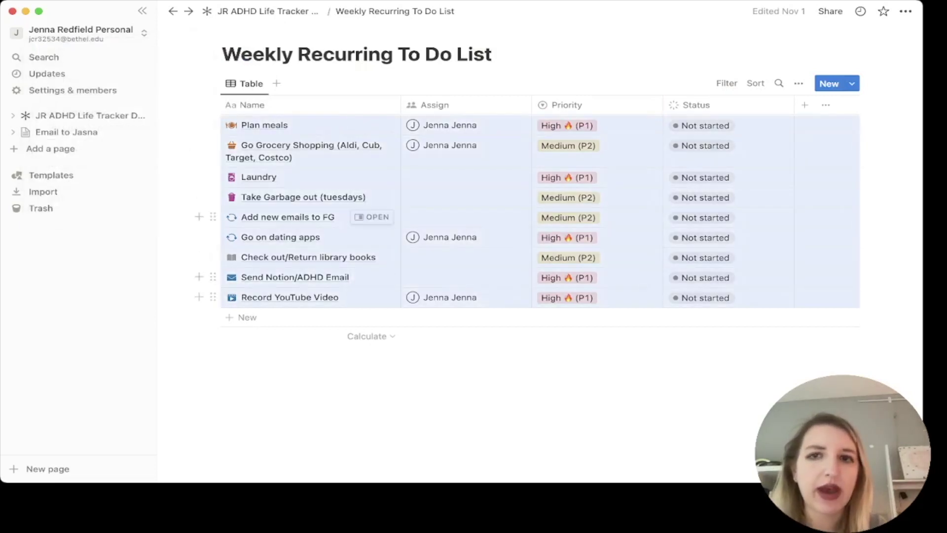
click(213, 124)
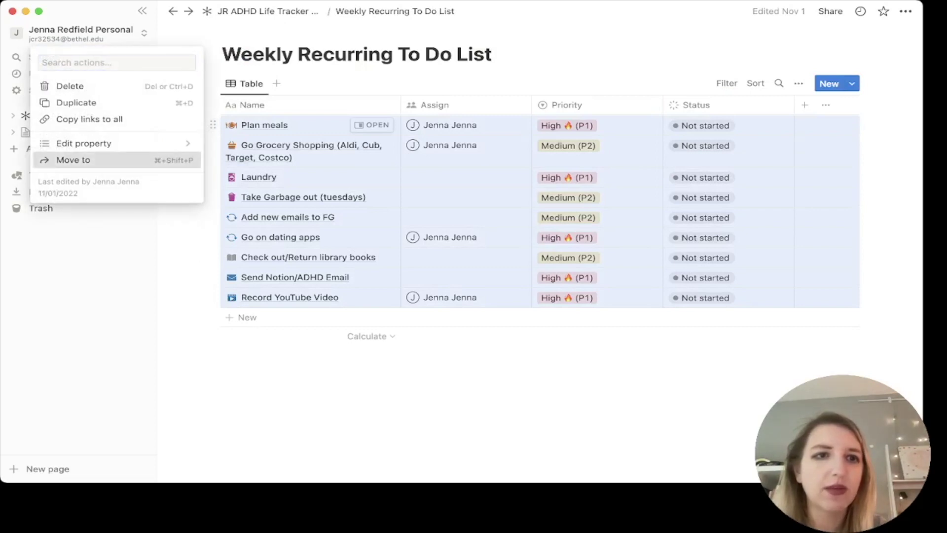
key(Return)
text(to do)
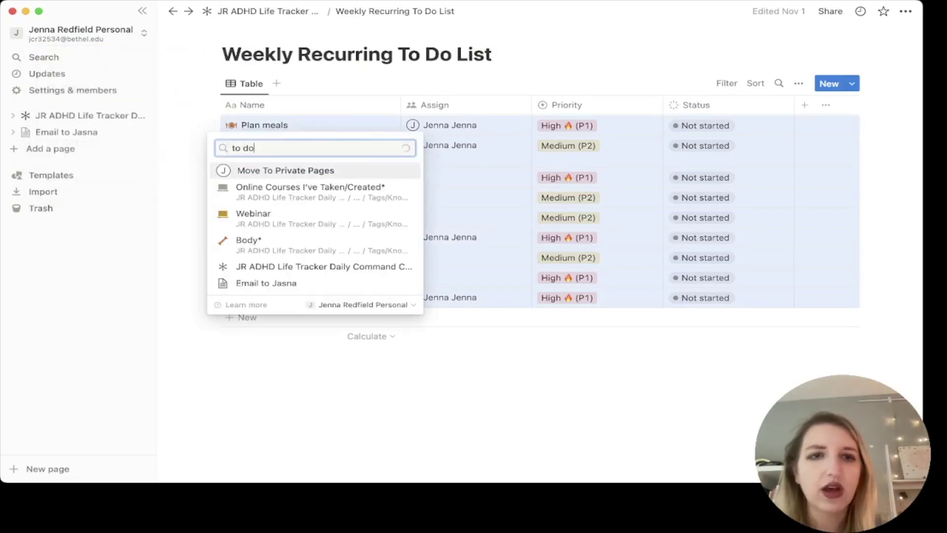
key(Down)
key(Down)
key(Up)
key(Return)
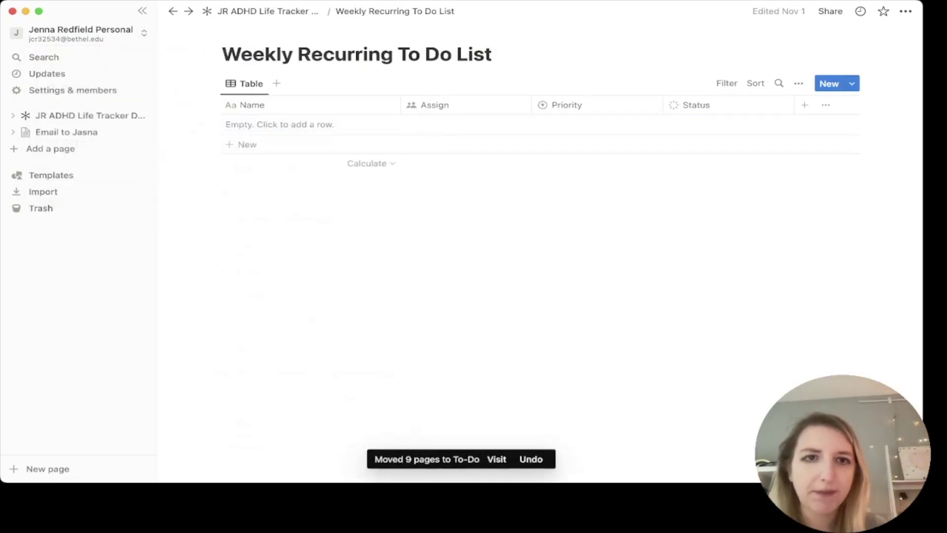
Return to the life-tracker page and open the Daily To Do List page.
click(268, 11)
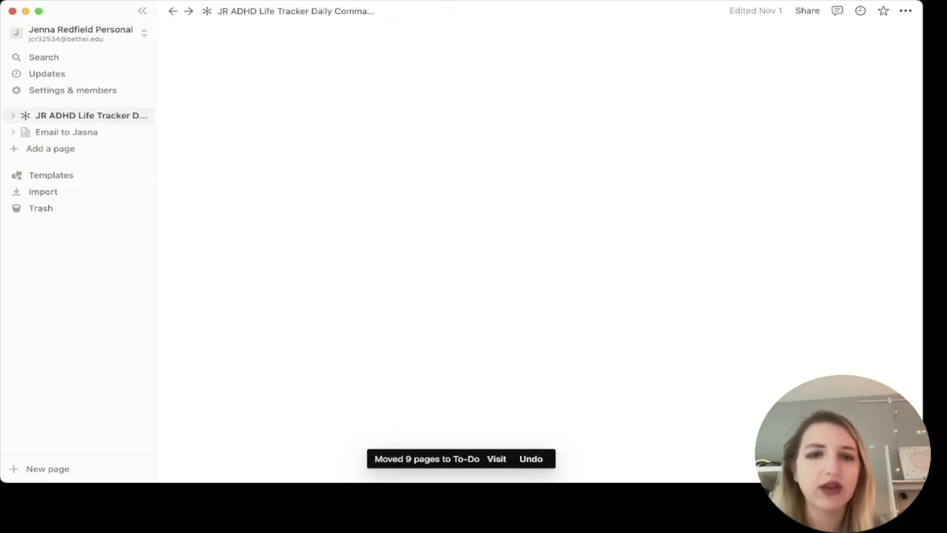
scroll(542, 256, down, 15)
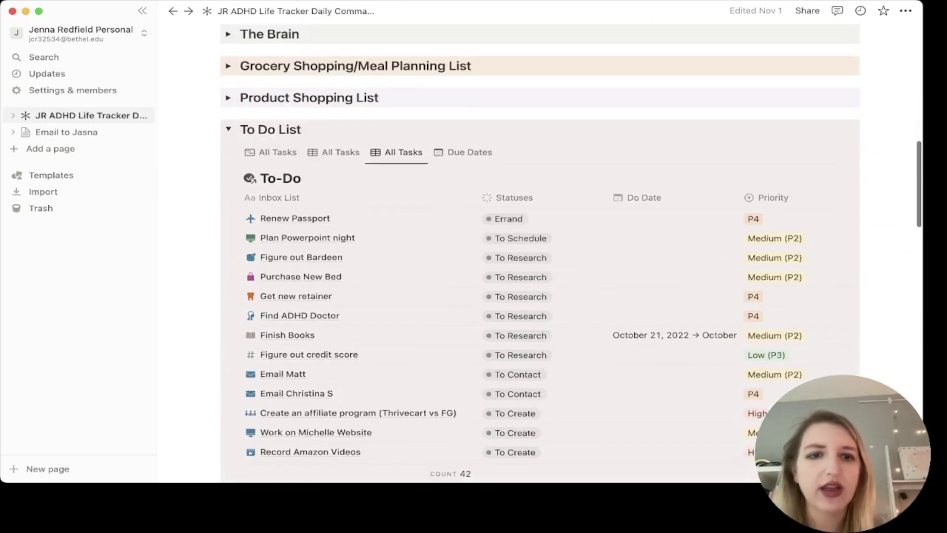
scroll(542, 256, down, 20)
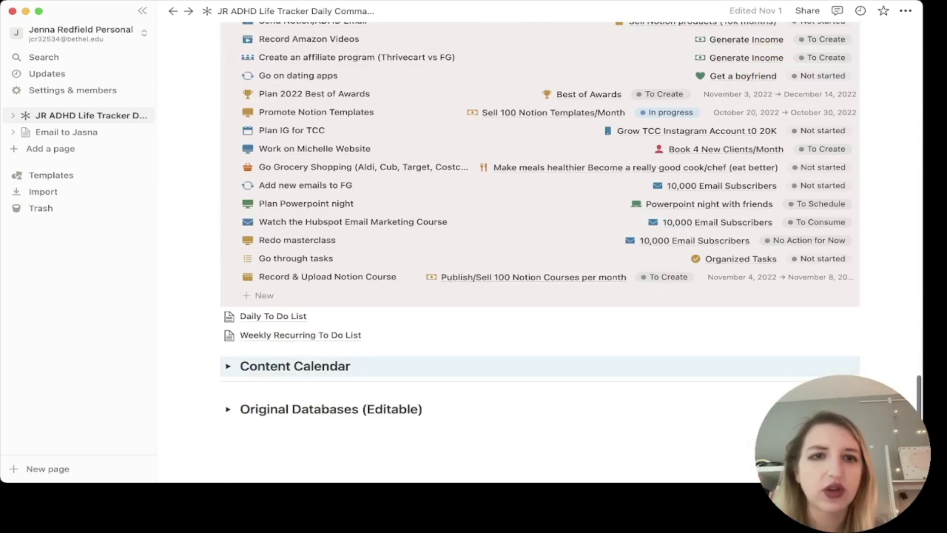
click(272, 261)
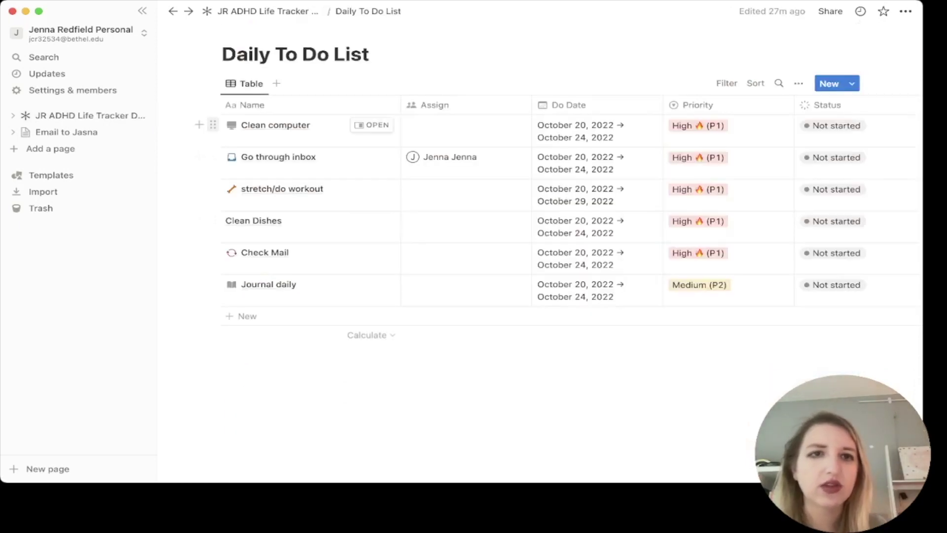
Move all six Daily To Do tasks into the To-Do database, then go back to the parent page.
click(212, 124)
key(Escape)
shift+click(213, 284)
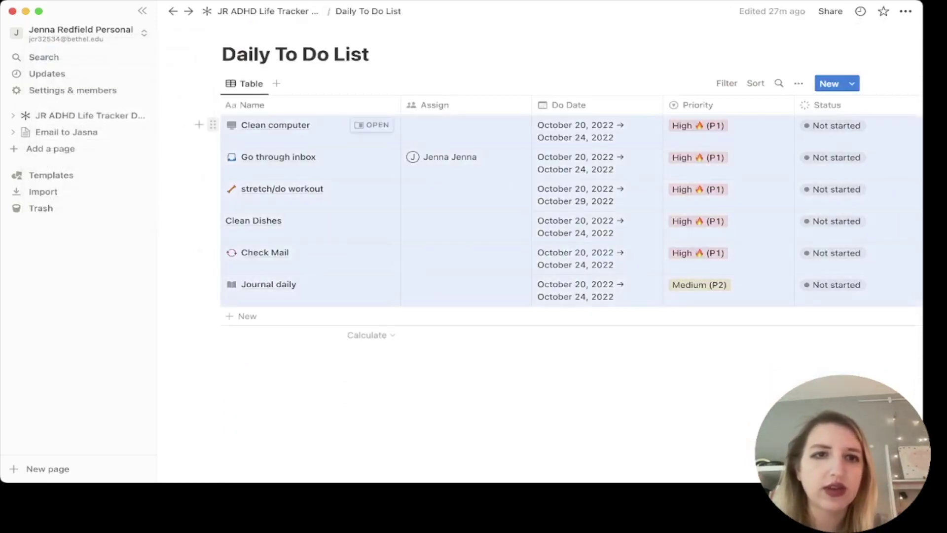
click(213, 125)
click(74, 158)
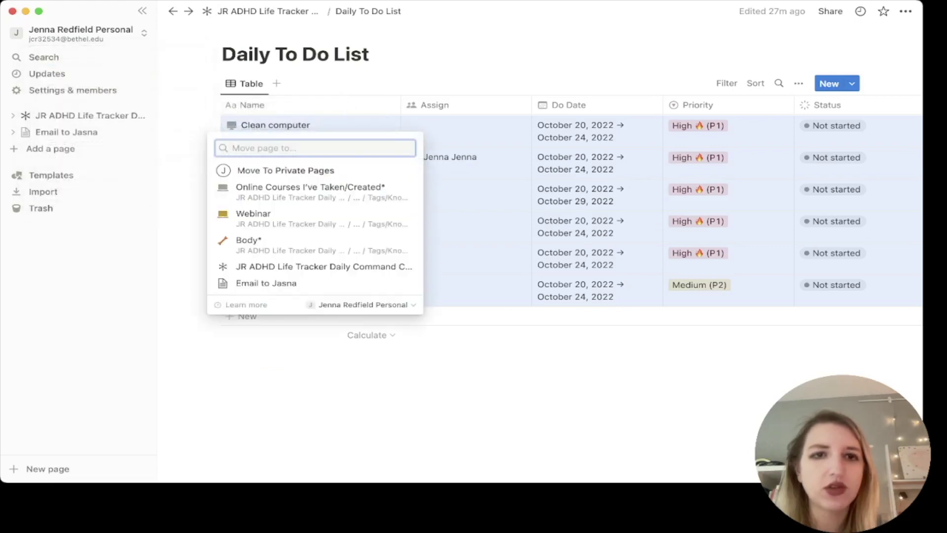
text(to)
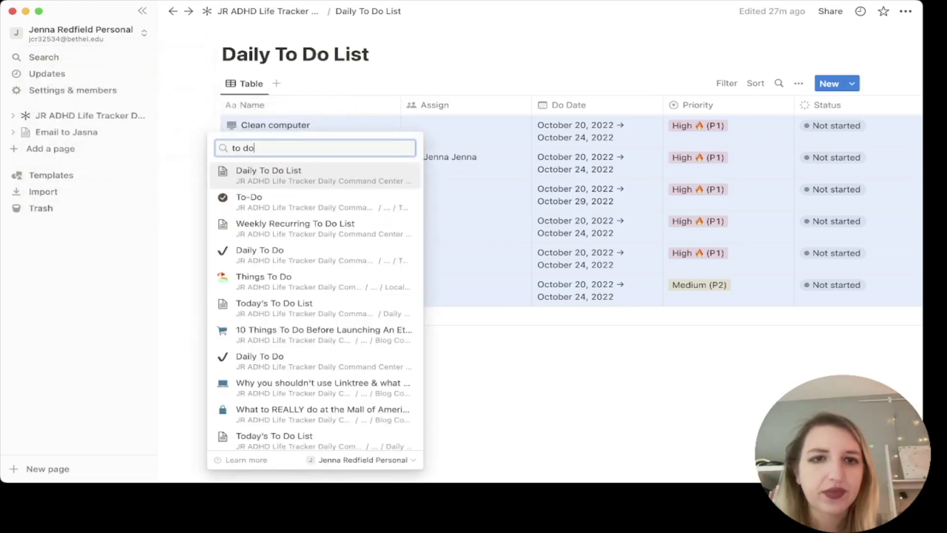
text( do)
key(Down)
key(Return)
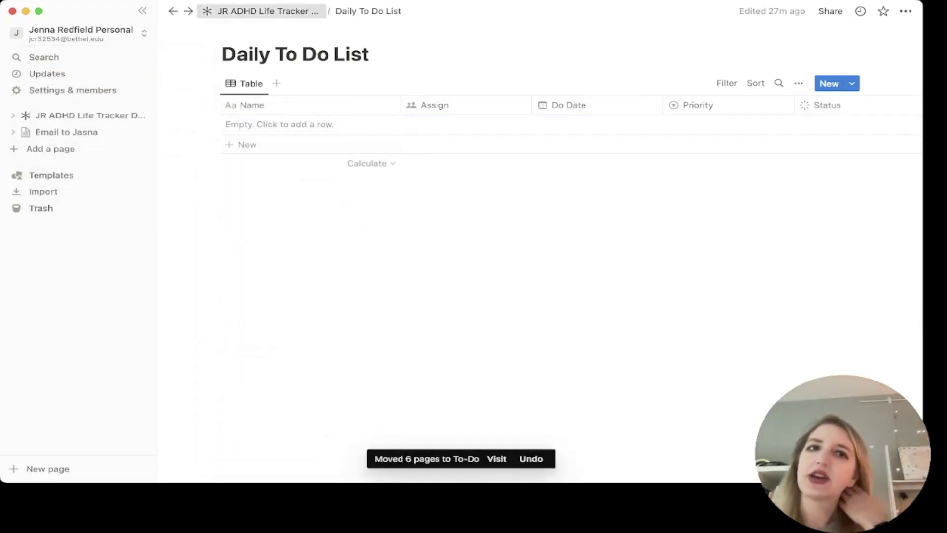
click(262, 11)
Open Clean Dishes in side peek and set its icon to the pink bowl found by searching 'dish'.
scroll(542, 246, down, 5)
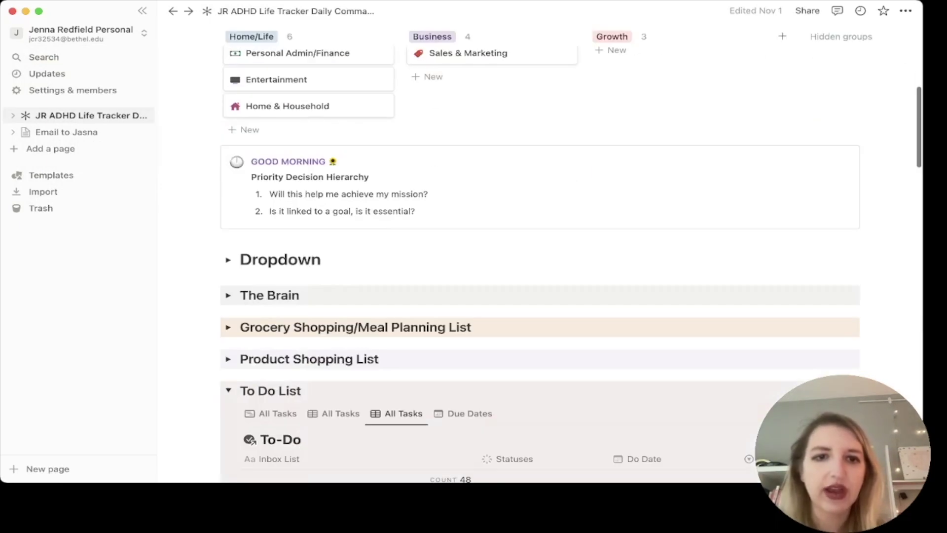
scroll(444, 246, down, 10)
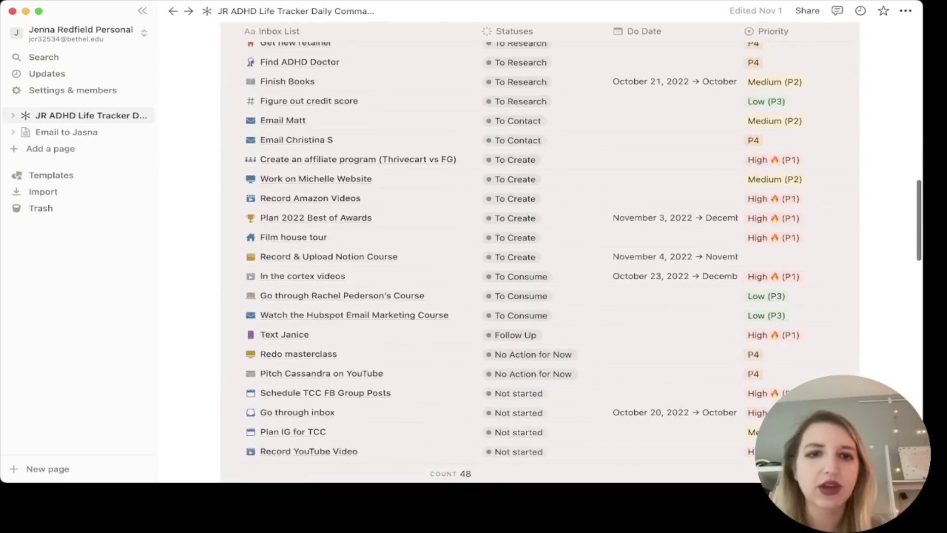
scroll(542, 246, down, 10)
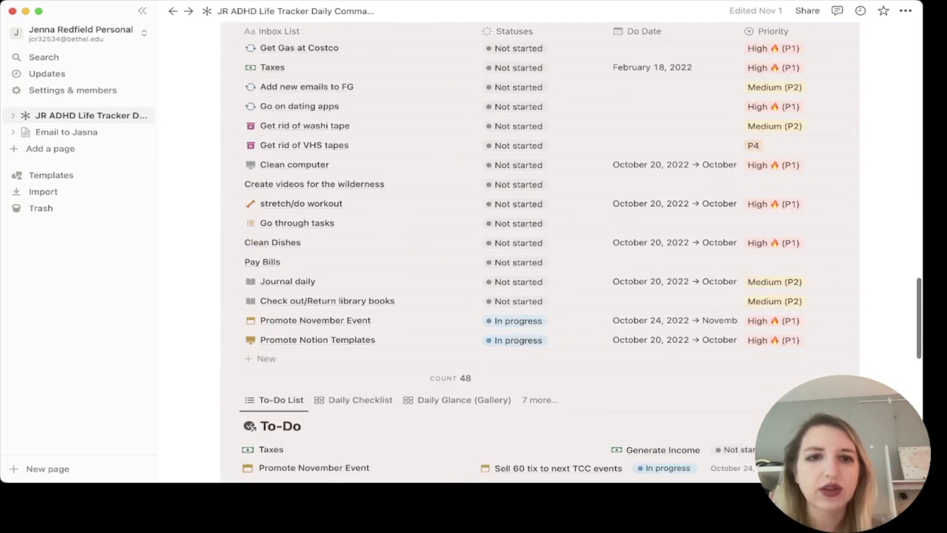
click(446, 242)
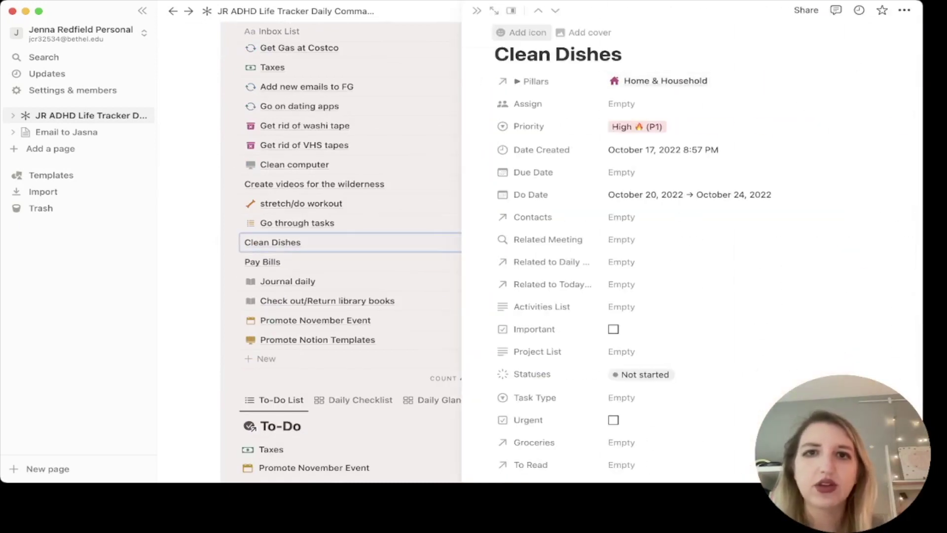
click(523, 32)
click(505, 54)
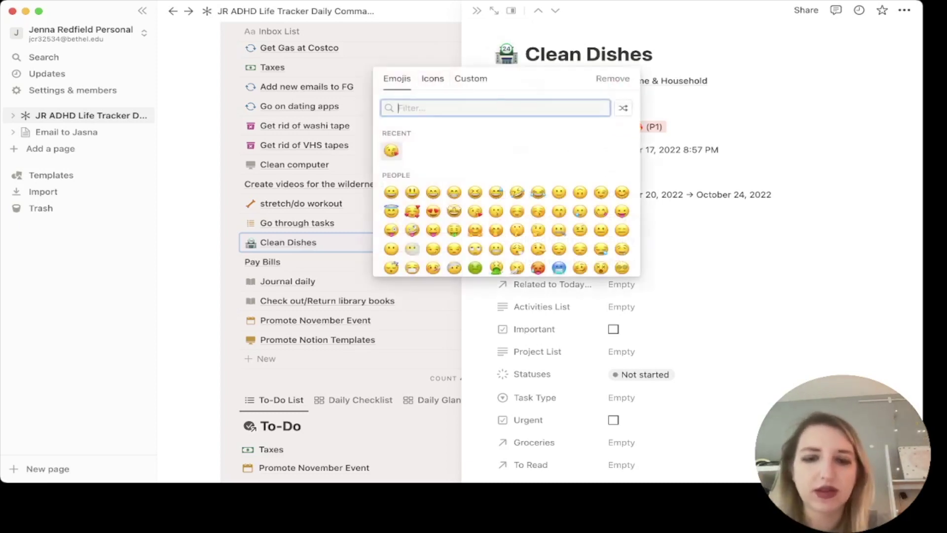
text(dish)
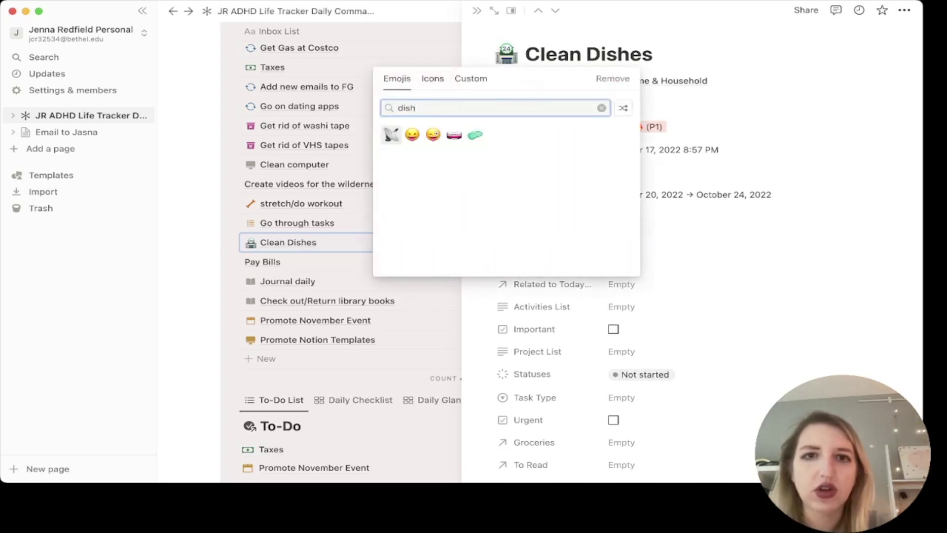
click(432, 79)
click(412, 135)
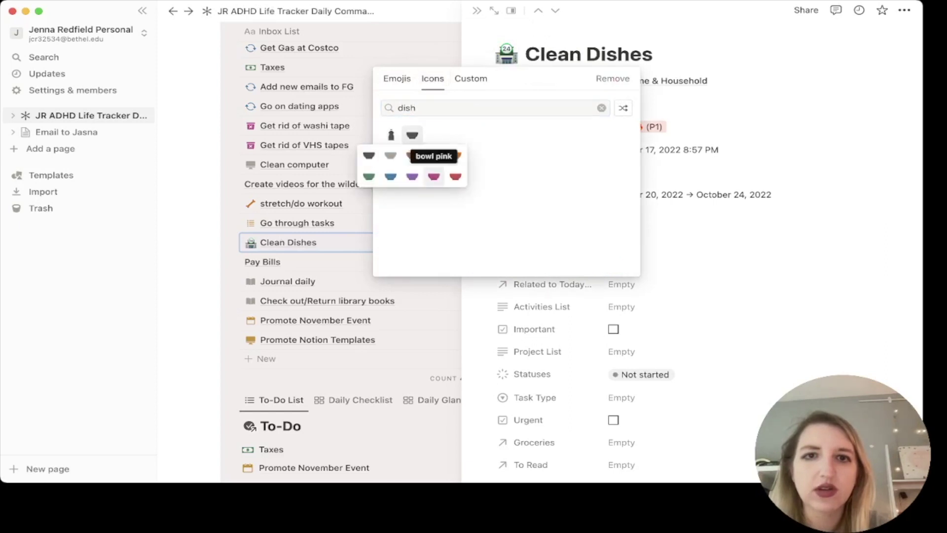
click(433, 176)
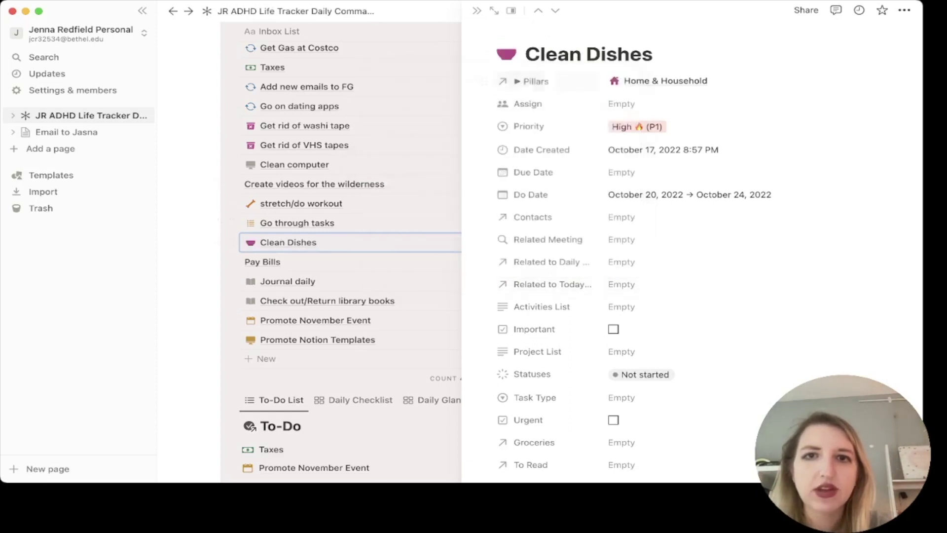
key(Escape)
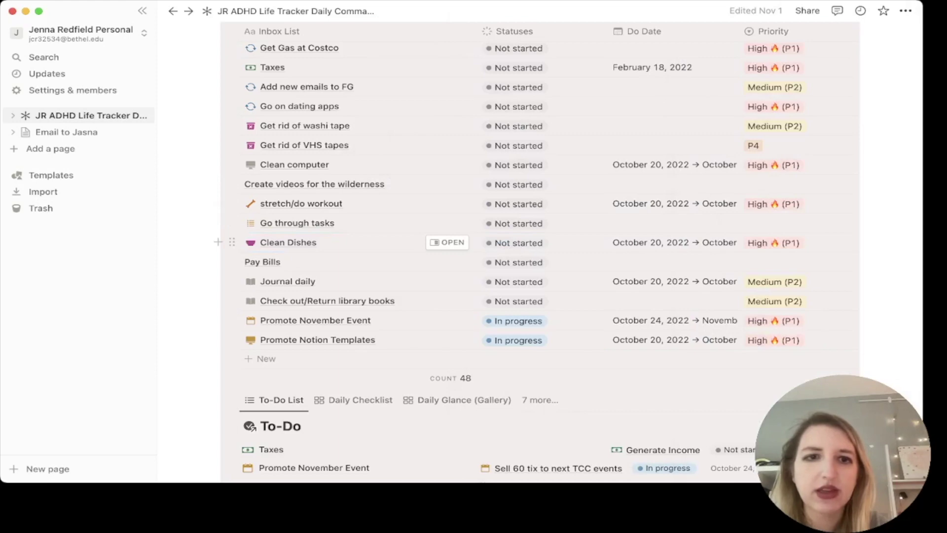
scroll(345, 222, up, 15)
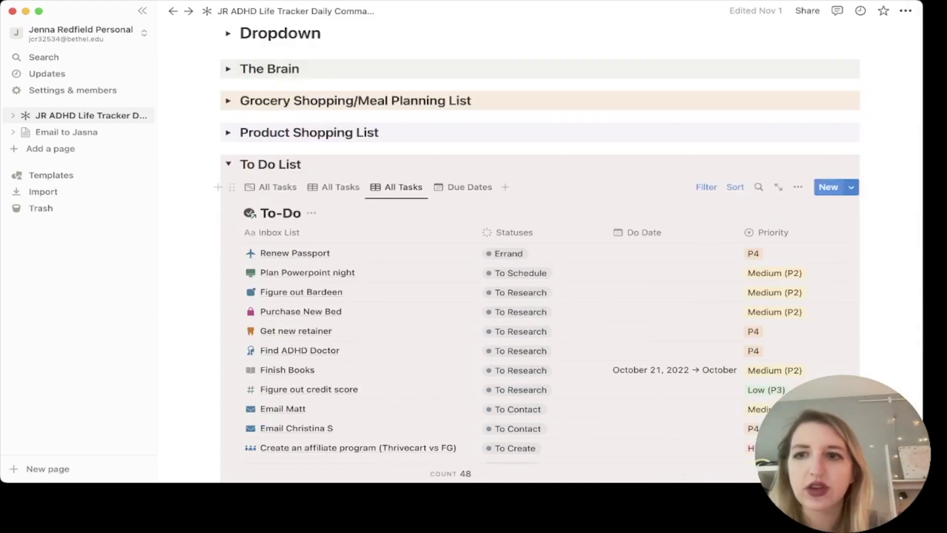
click(851, 187)
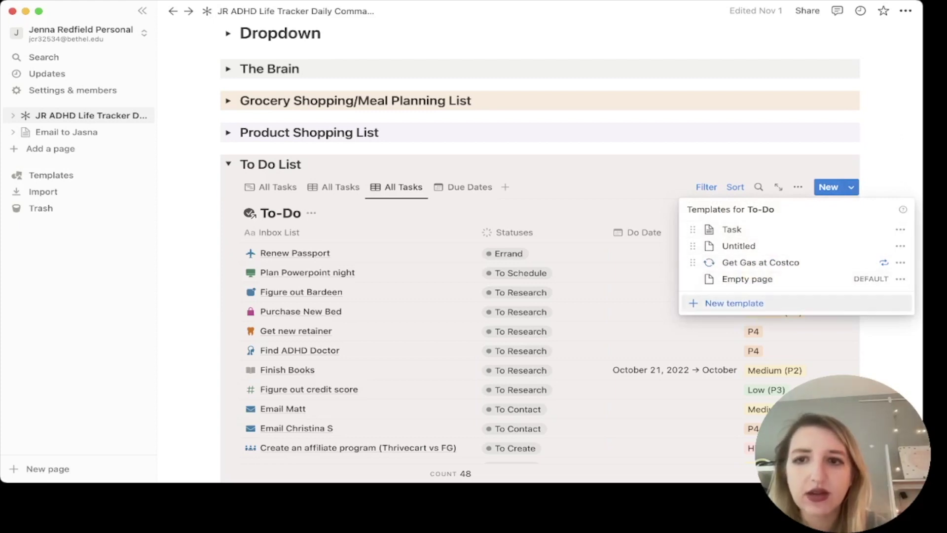
Create a new To-Do template titled 'Clean Dishes' with a magenta bowl icon.
click(734, 303)
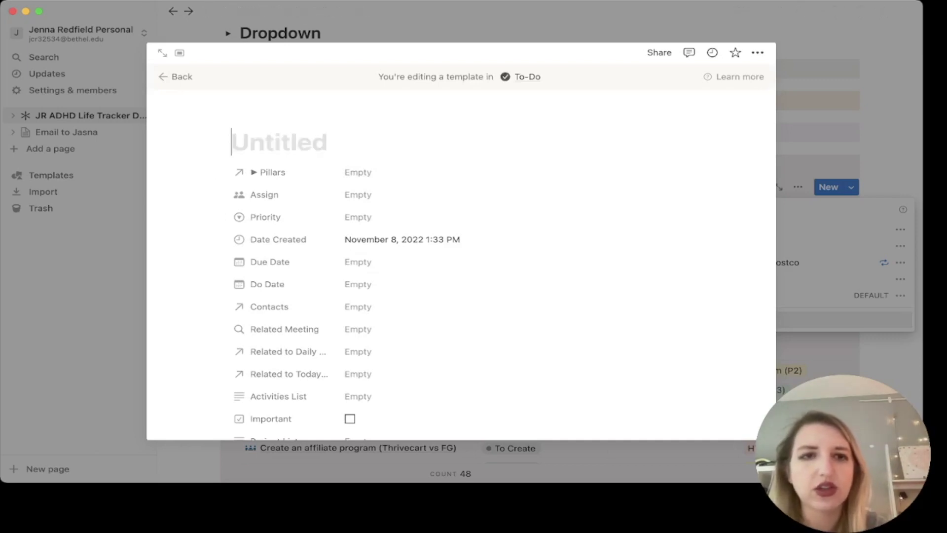
text(Clean Dishes)
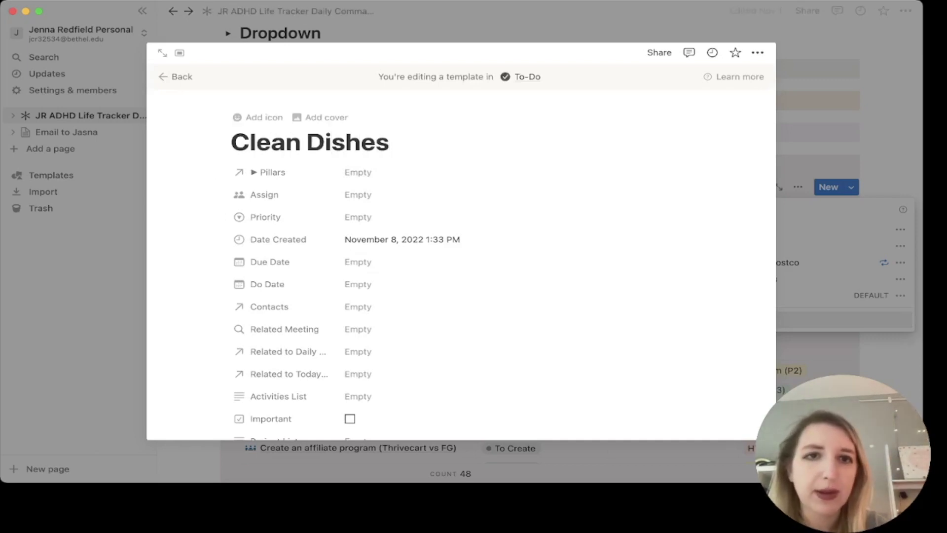
click(248, 118)
click(257, 169)
click(183, 207)
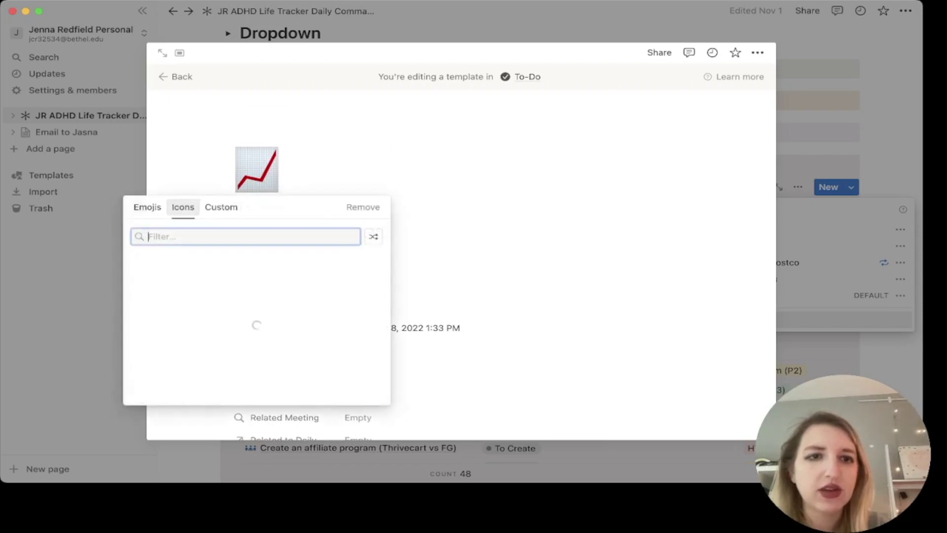
mouse_move(141, 279)
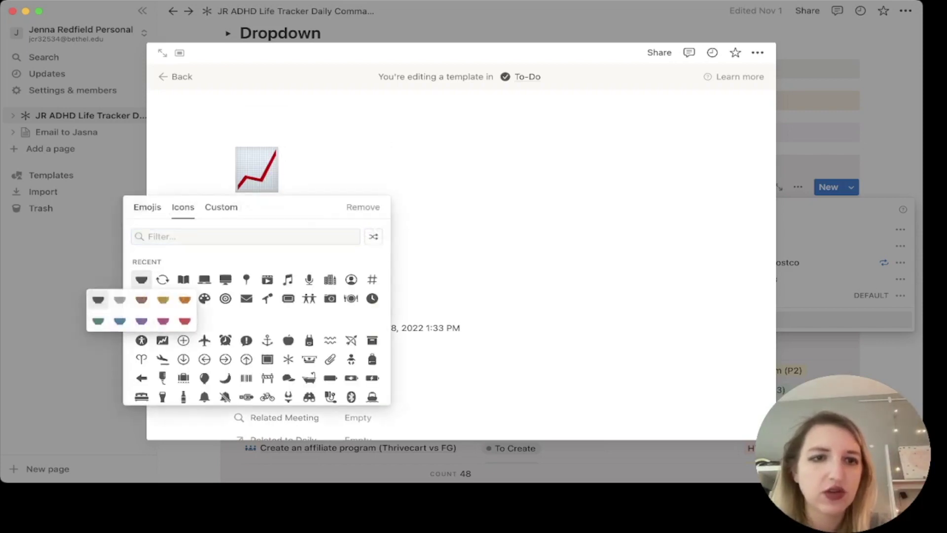
click(163, 321)
Set the template's Pillars to Home & Household, assign it to yourself, and set High (P1) priority.
scroll(461, 296, down, 2)
click(358, 165)
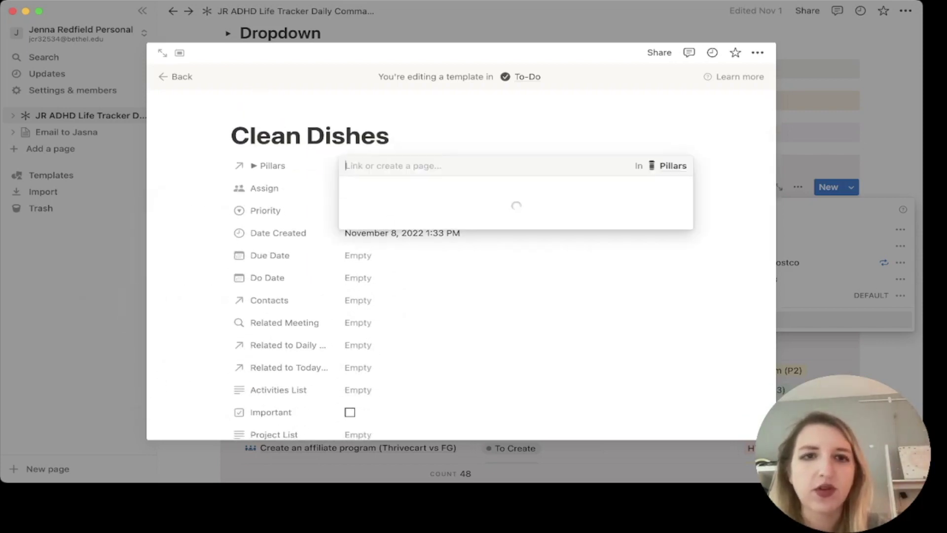
text(home)
click(404, 205)
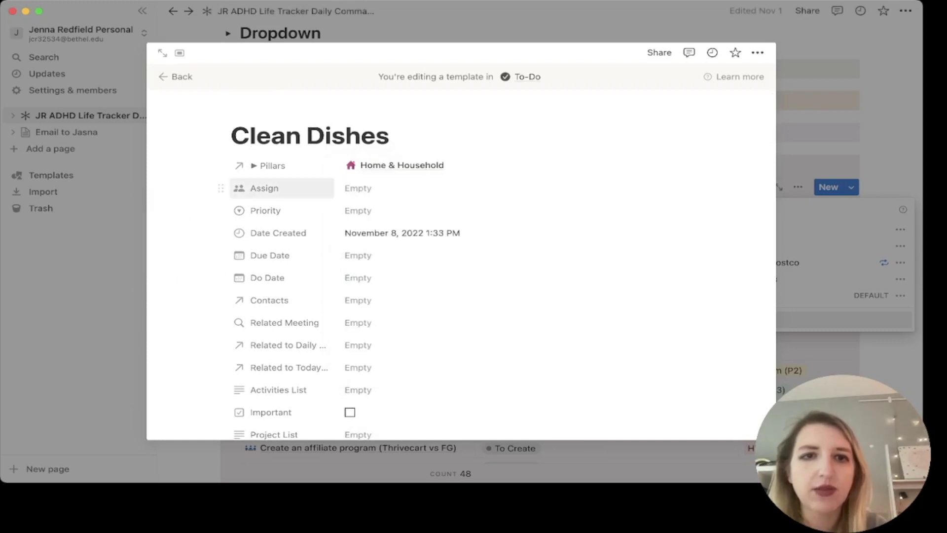
click(358, 188)
click(394, 227)
key(Escape)
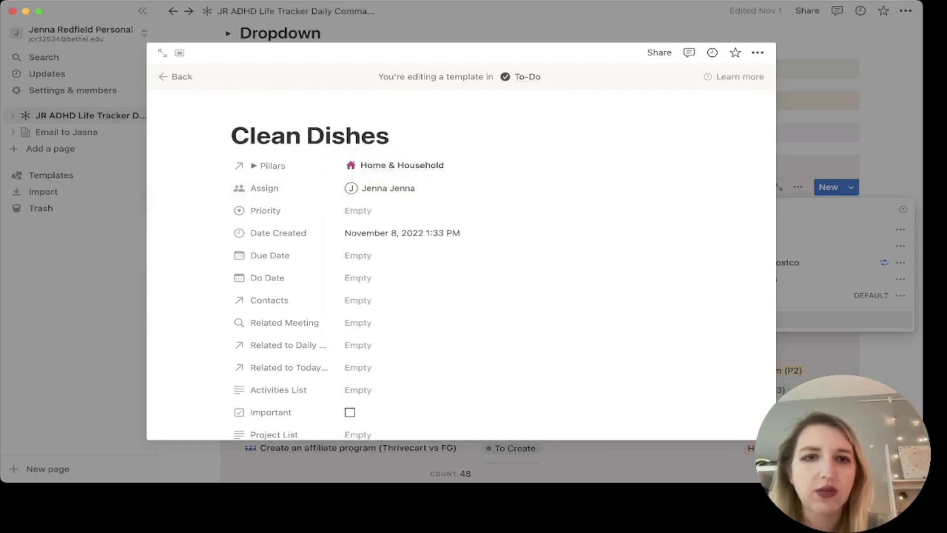
click(358, 211)
key(Up)
key(Return)
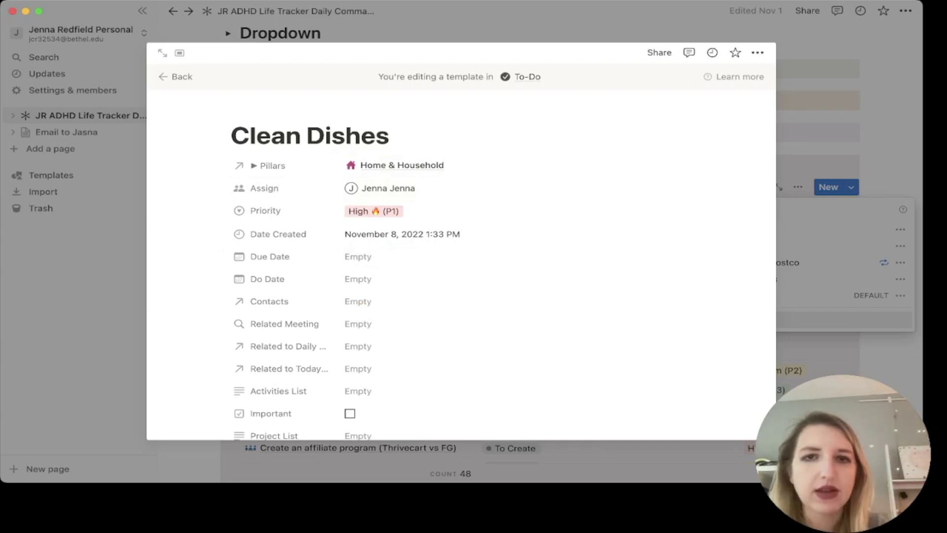
Apply the bowl page icon, remove the gradient cover, and close the template.
click(262, 110)
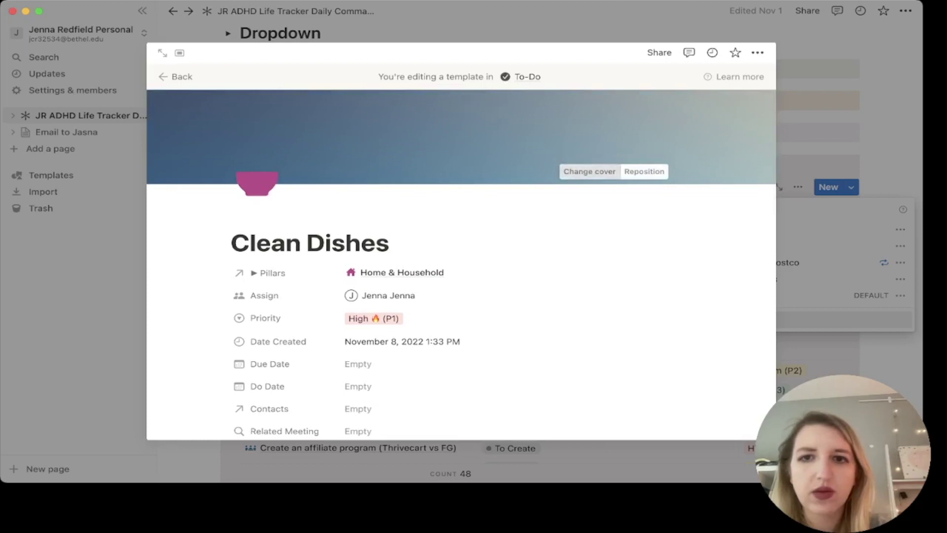
click(589, 172)
click(738, 190)
scroll(461, 264, down, 5)
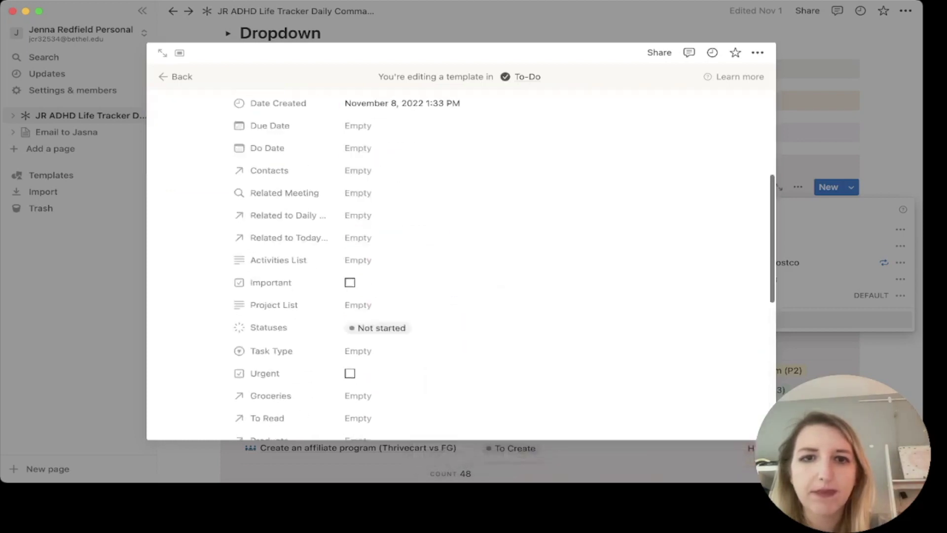
scroll(461, 264, down, 5)
scroll(462, 264, up, 10)
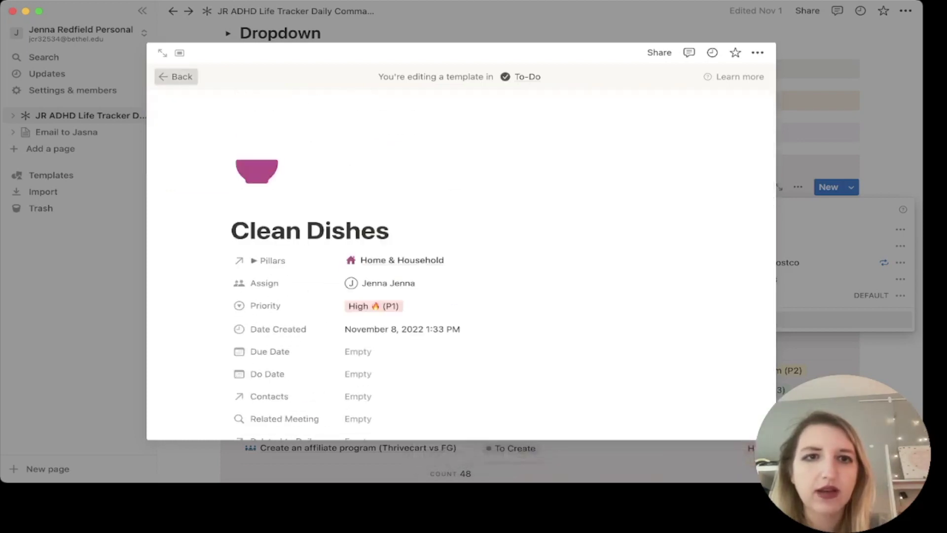
click(176, 77)
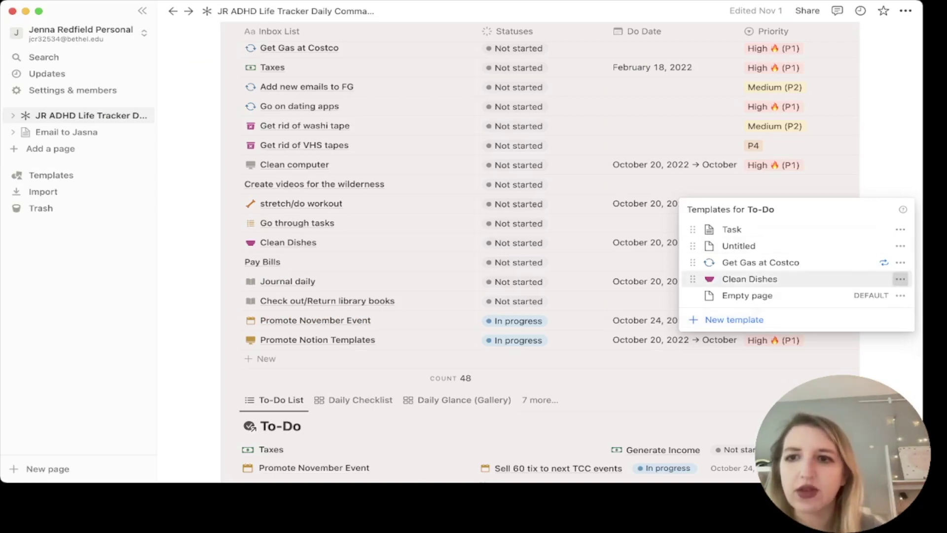
Set the Clean Dishes template to repeat every day with creation time 1:36 PM.
click(900, 279)
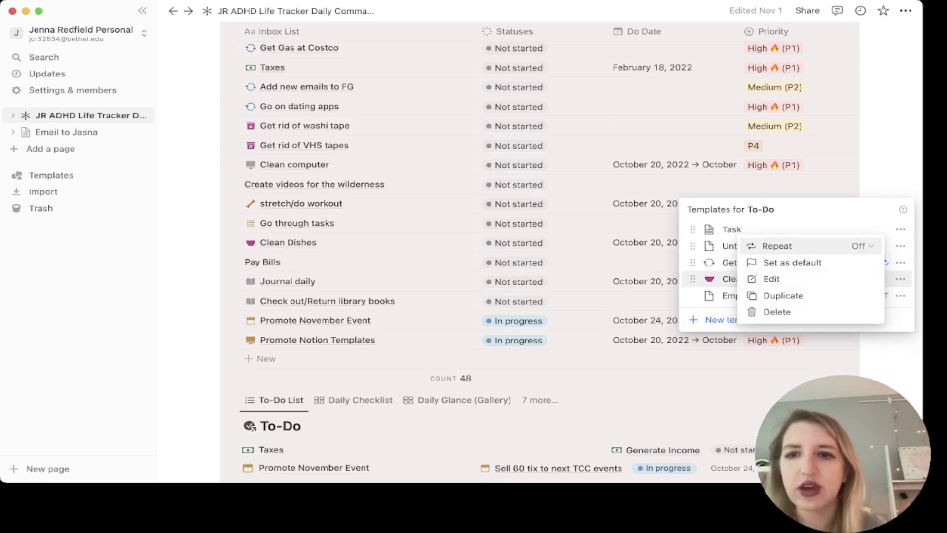
click(862, 246)
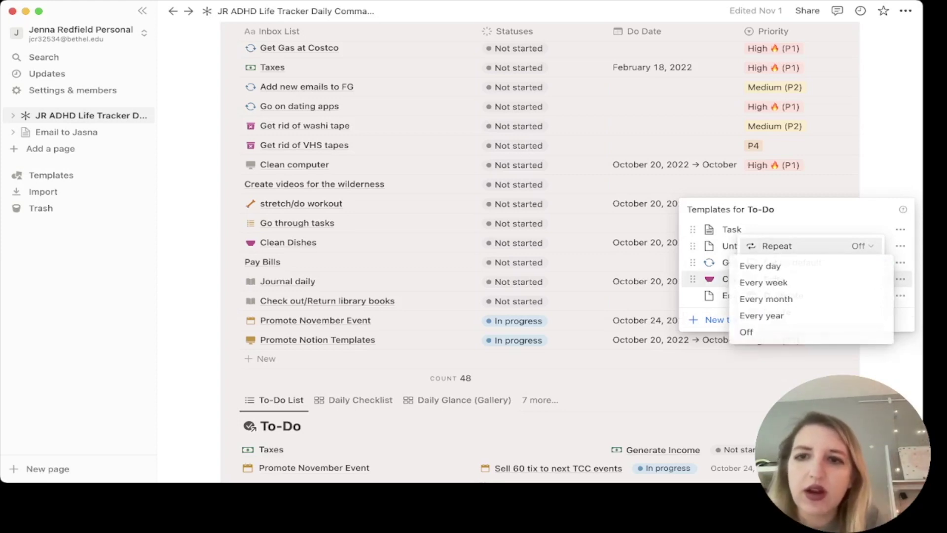
click(760, 266)
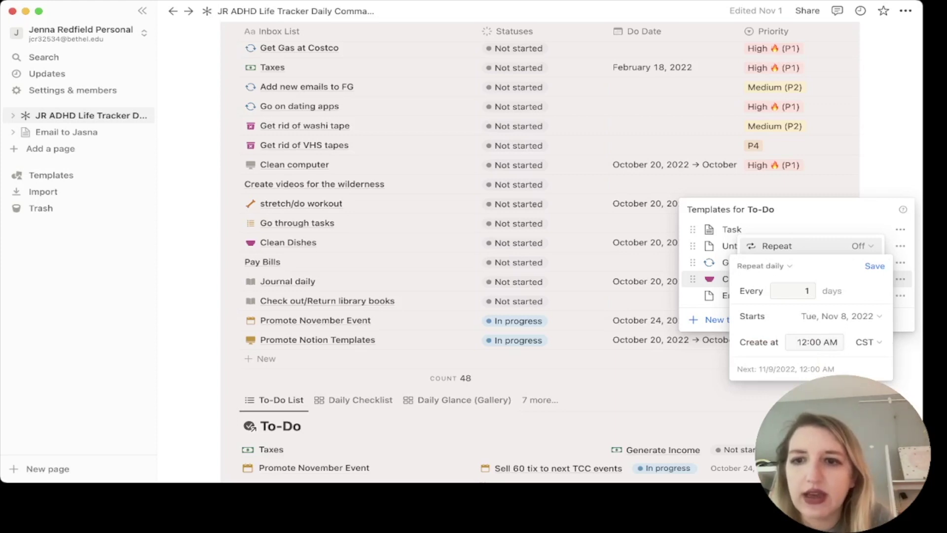
click(817, 342)
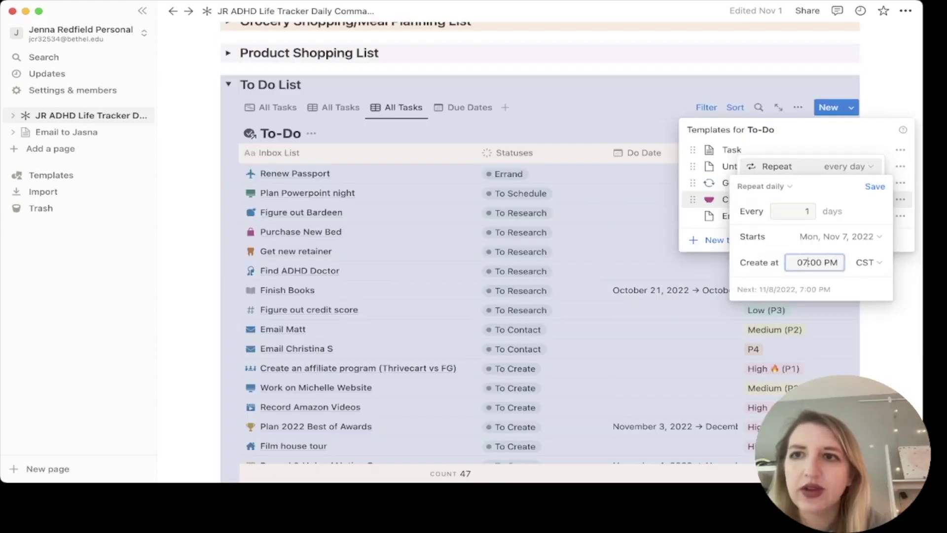
click(808, 262)
text(1:)
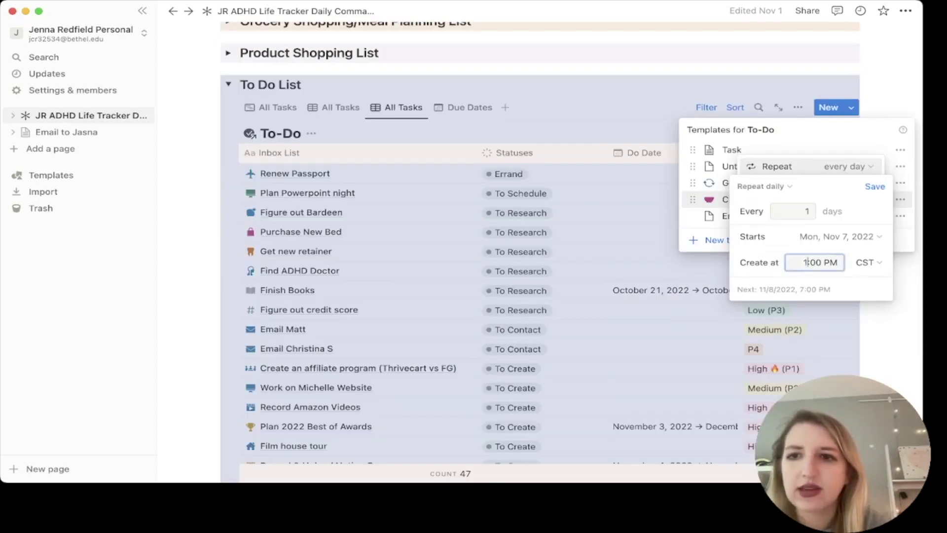
text(3)
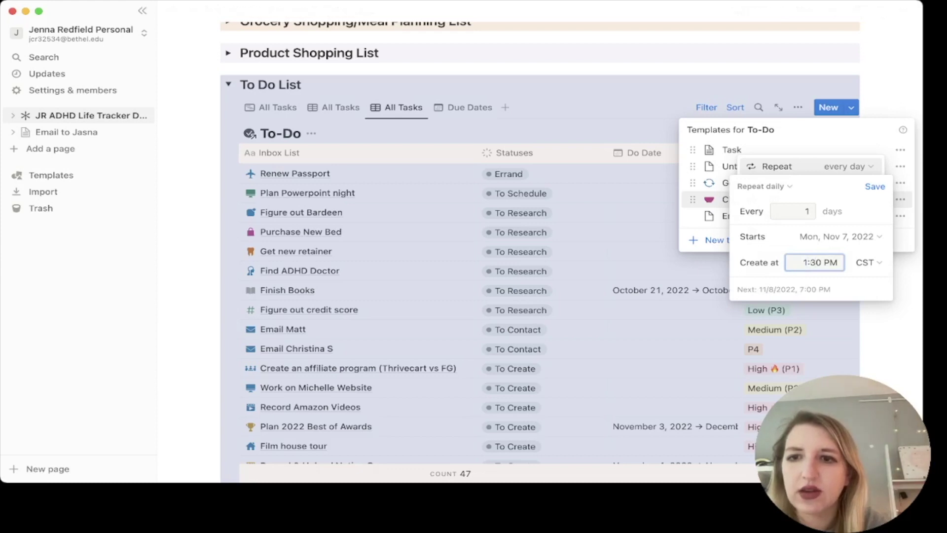
text(6)
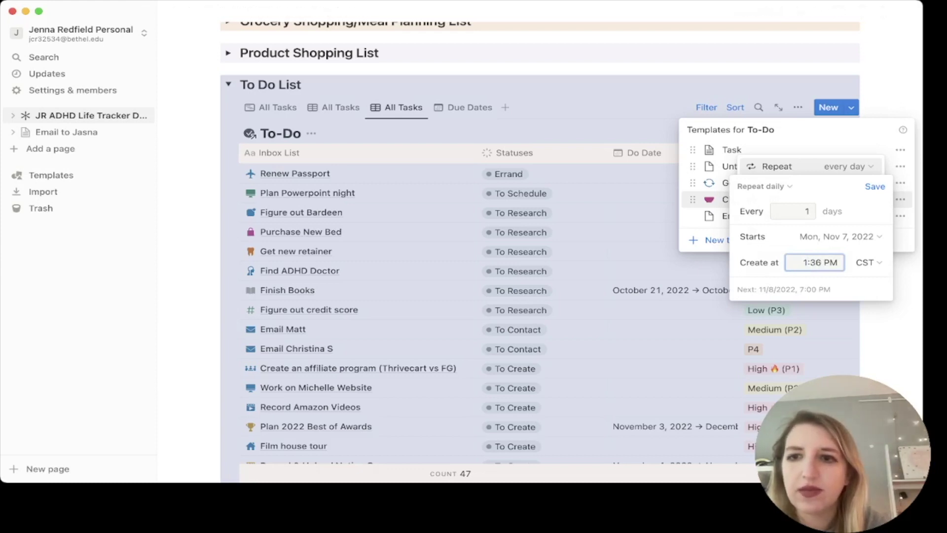
key(Return)
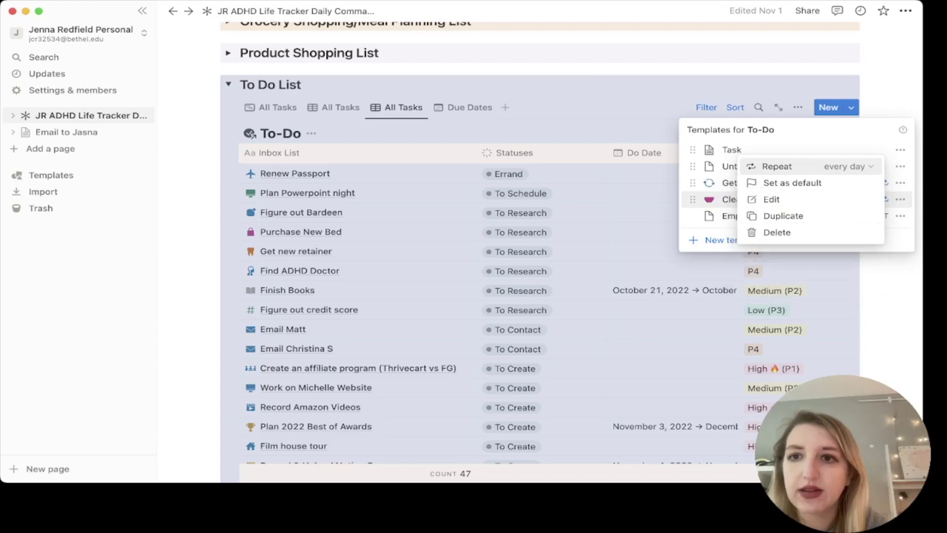
key(Escape)
key(Escape)
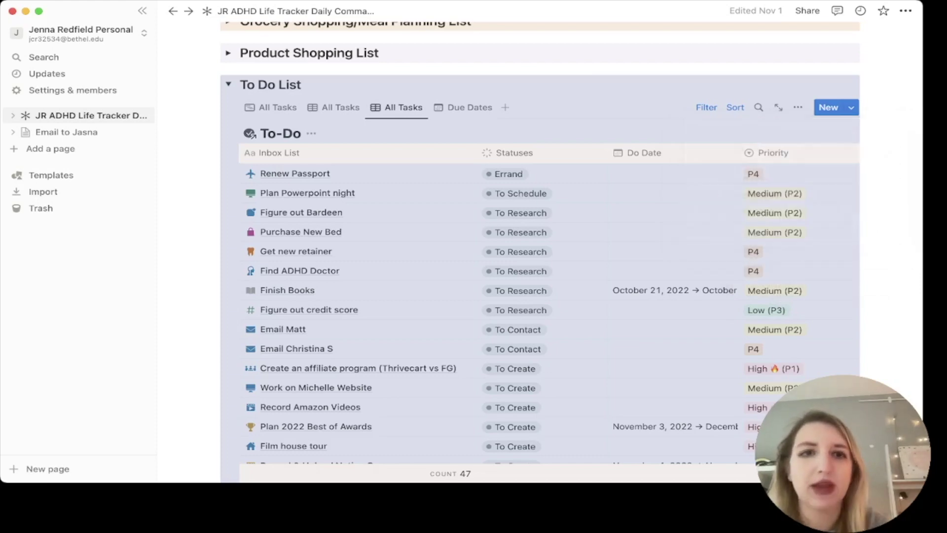
scroll(446, 192, down, 10)
Scroll down to the To-Do board showing two Clean Dishes cards under High (P1).
scroll(540, 247, down, 7)
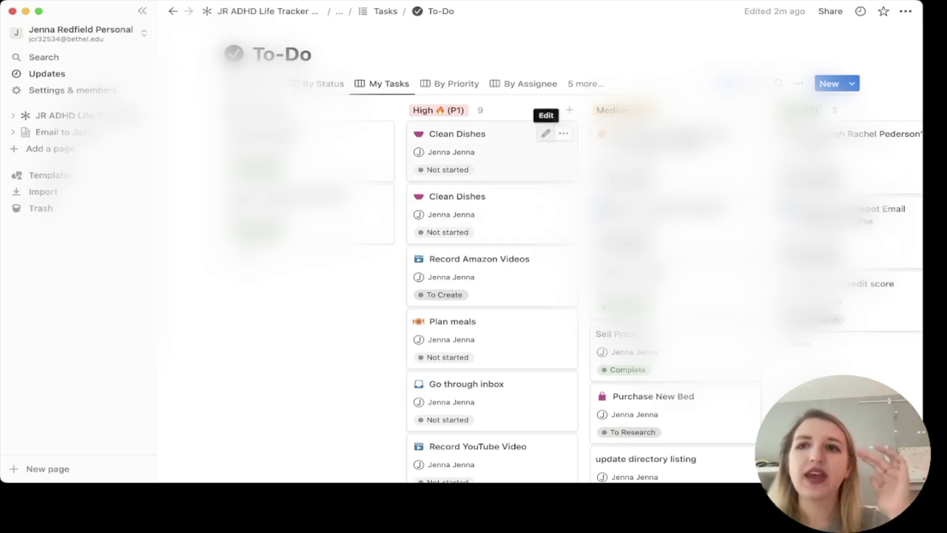
click(852, 83)
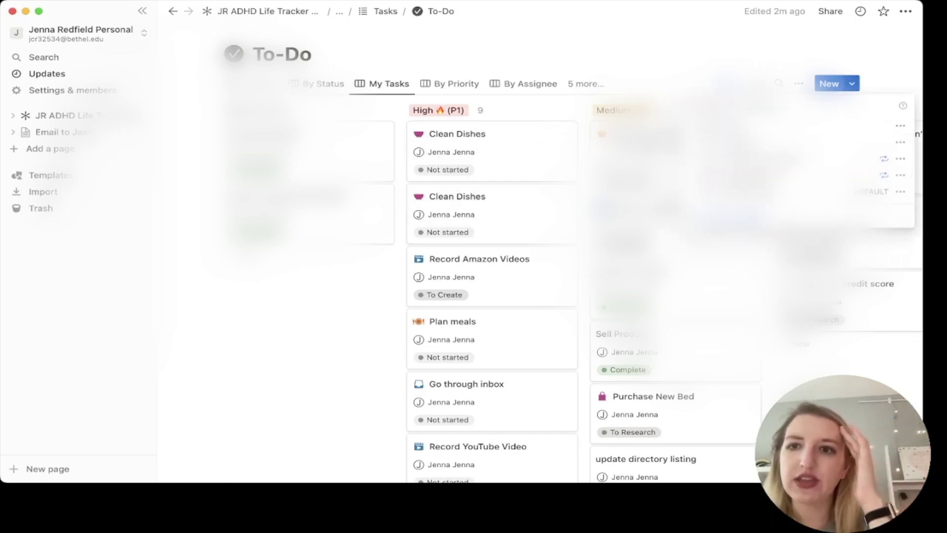
click(884, 174)
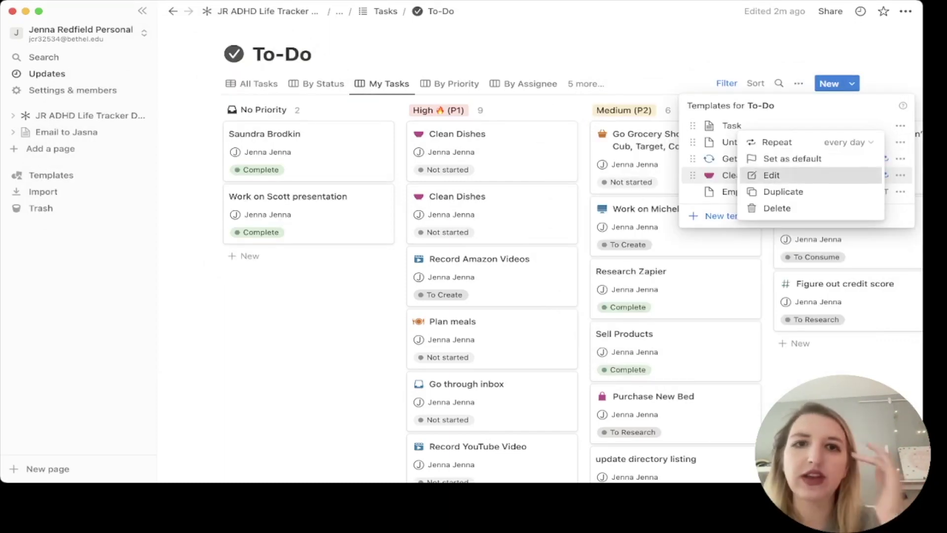
click(774, 173)
text(()
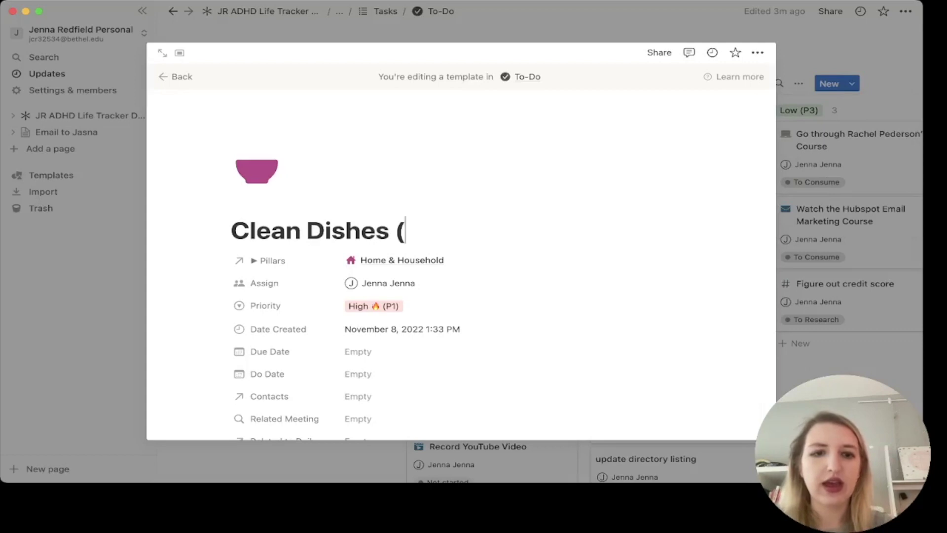
text(@)
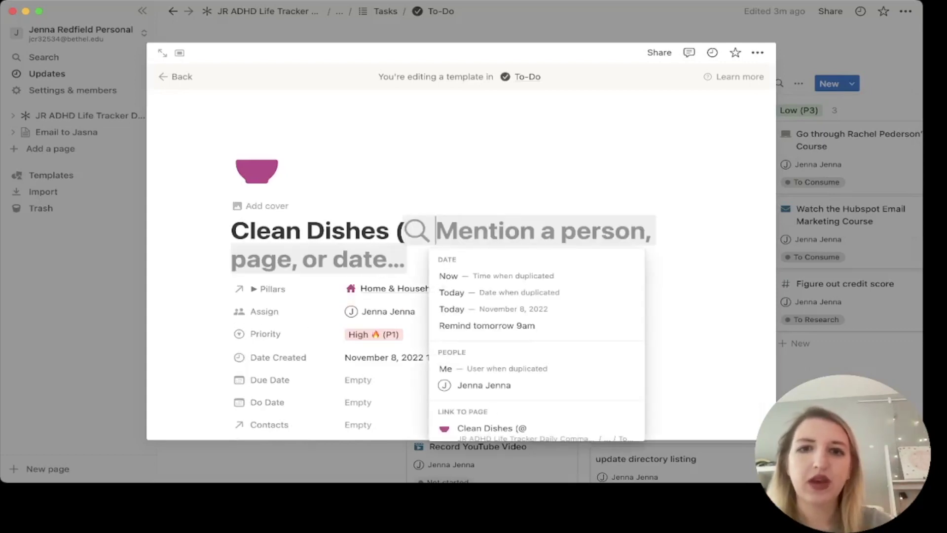
text(Today)
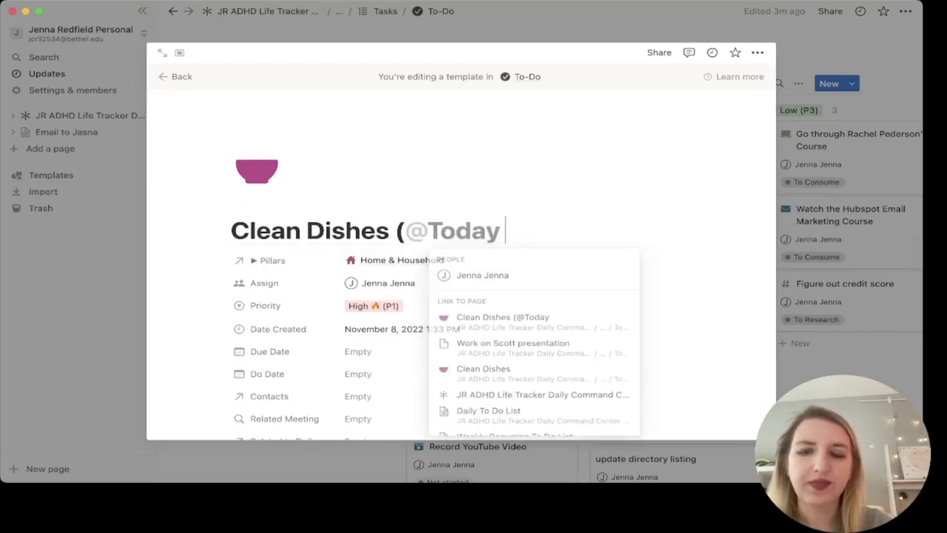
key(Escape)
key(BackSpace)
text())
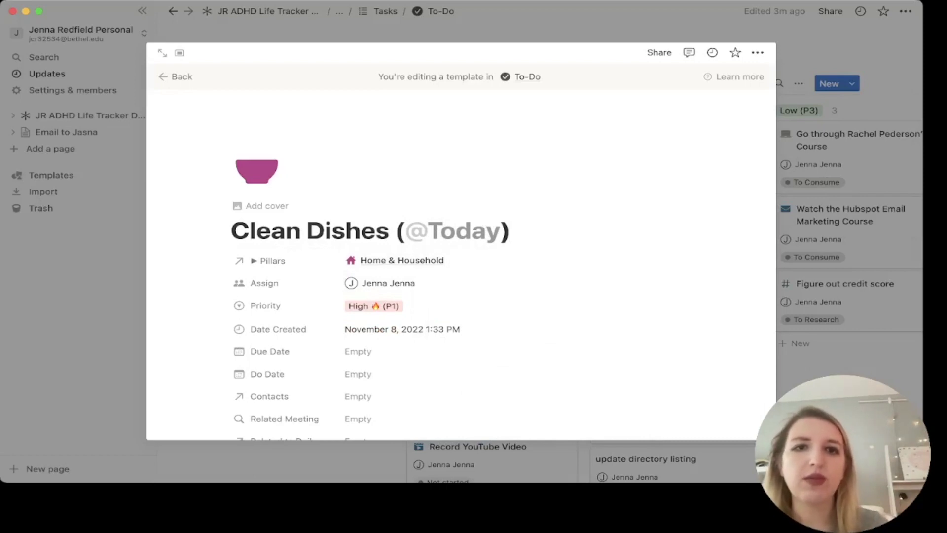
key(Escape)
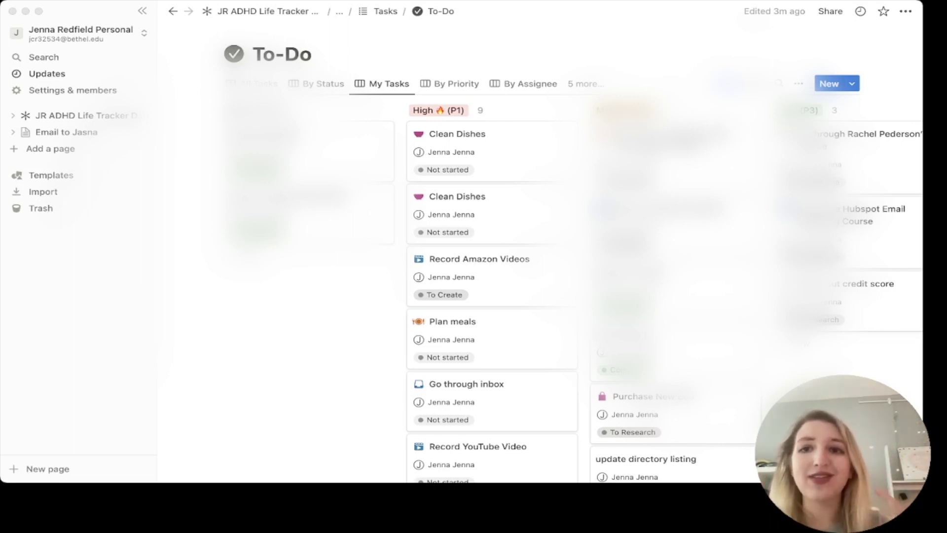
click(852, 84)
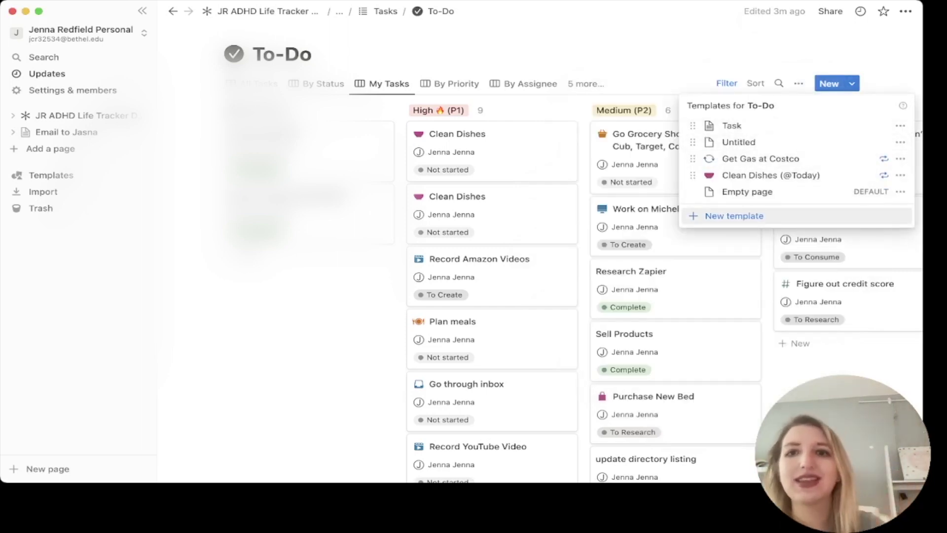
key(Escape)
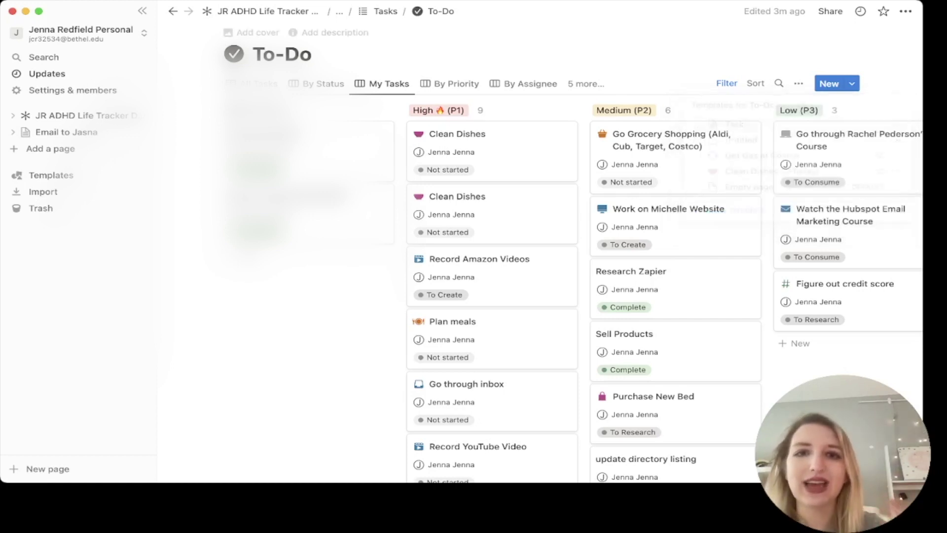
click(457, 134)
scroll(691, 247, down, 10)
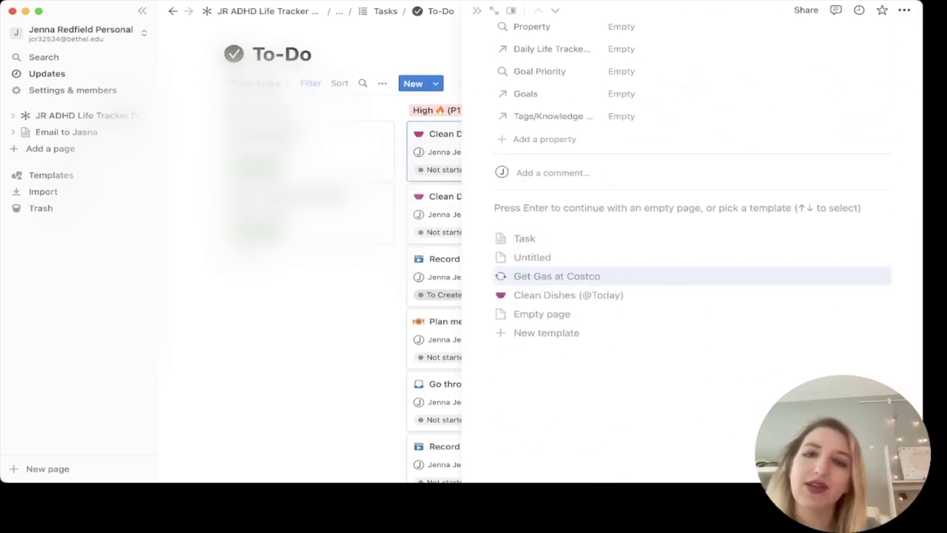
key(Escape)
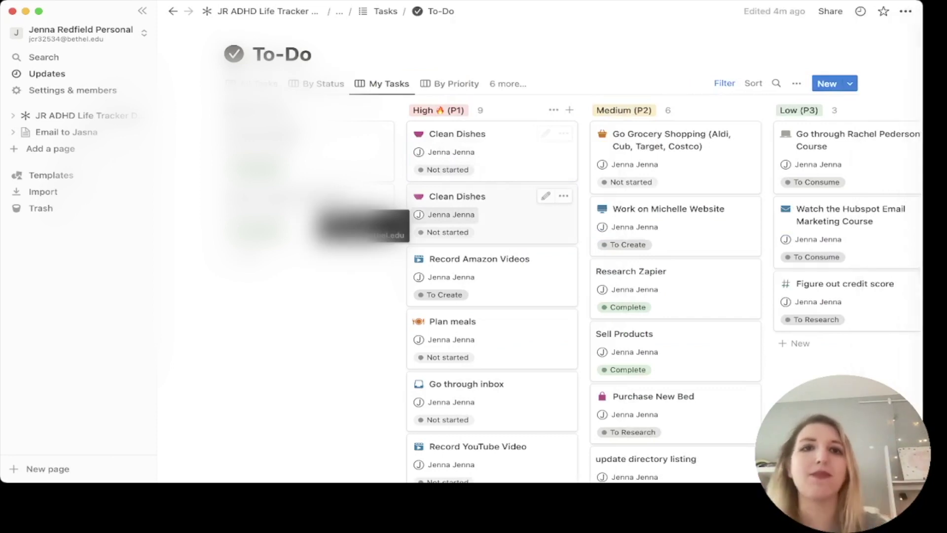